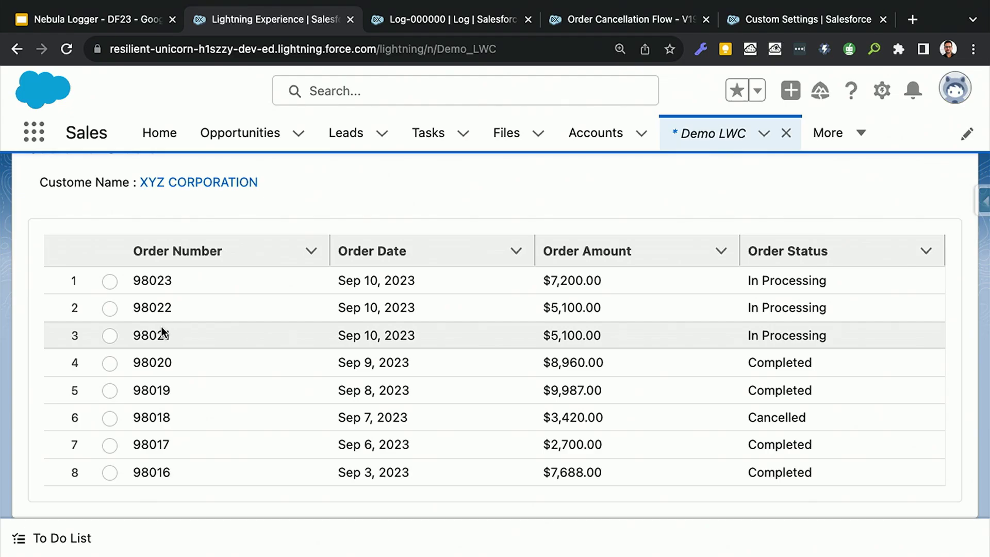
# - Cancel order 98022 for XYZ CORPORATION and confirm so its status becomes Cancelled
pyautogui.click(110, 309)
pyautogui.click(880, 185)
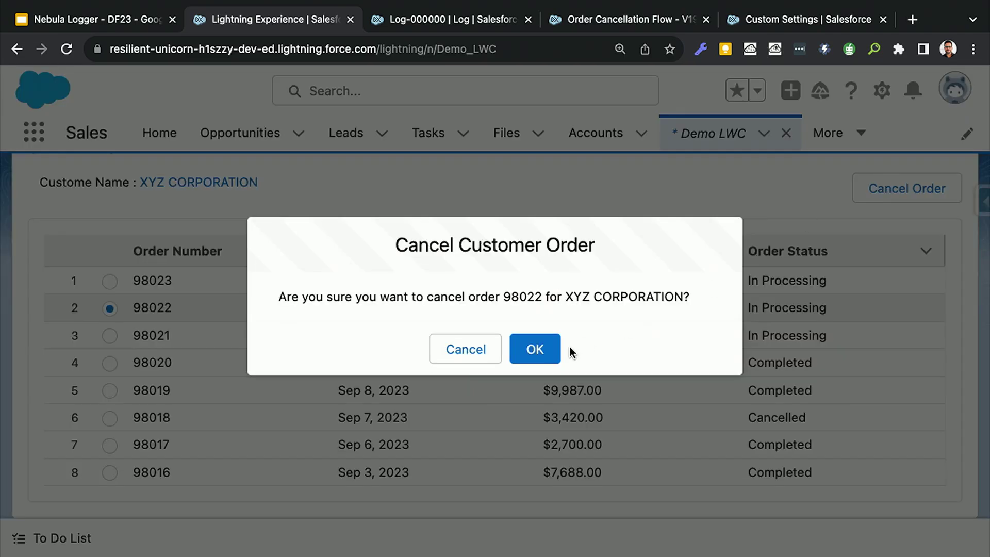
pyautogui.click(542, 348)
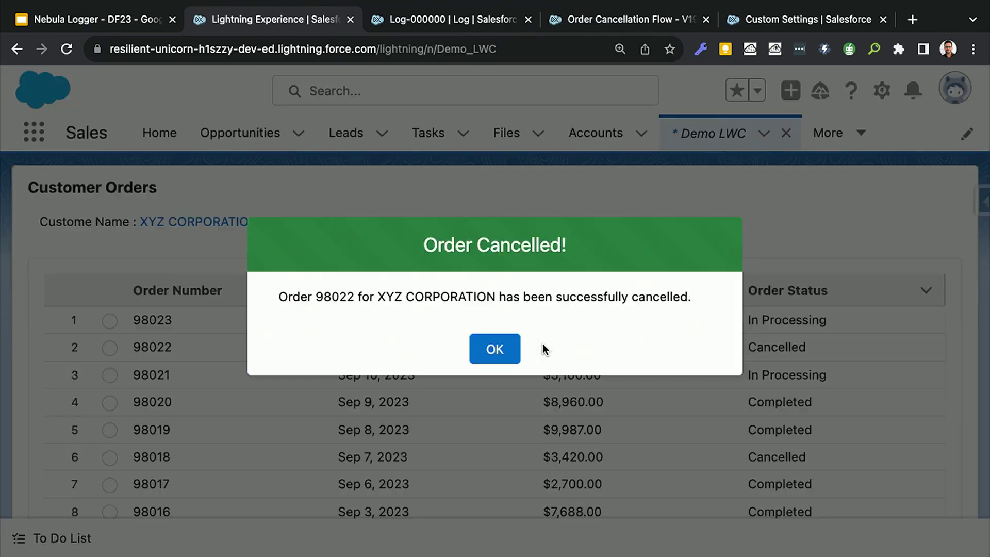
pyautogui.click(511, 350)
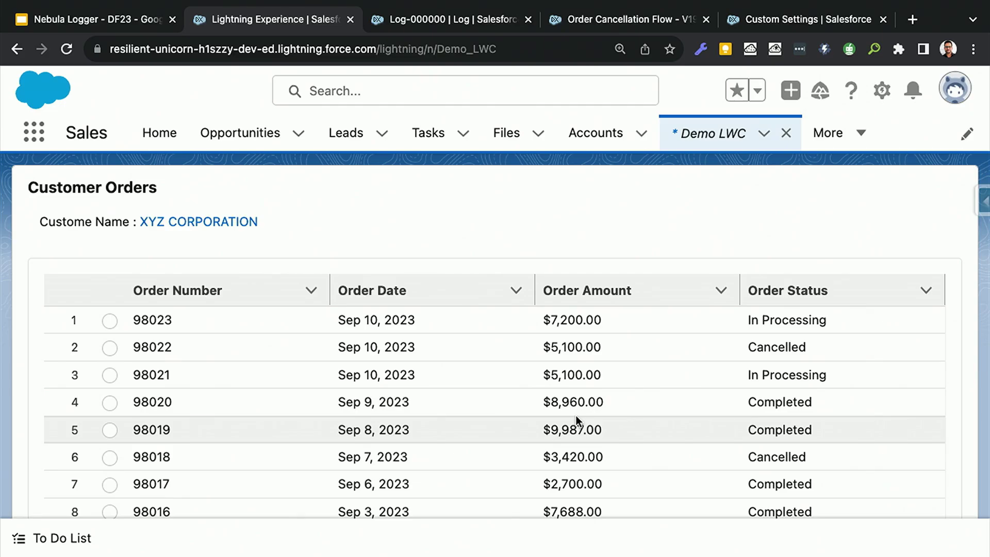
# - Switch to the Nebula Logger logs, refresh All Open Logs and view Log-000481
pyautogui.click(435, 23)
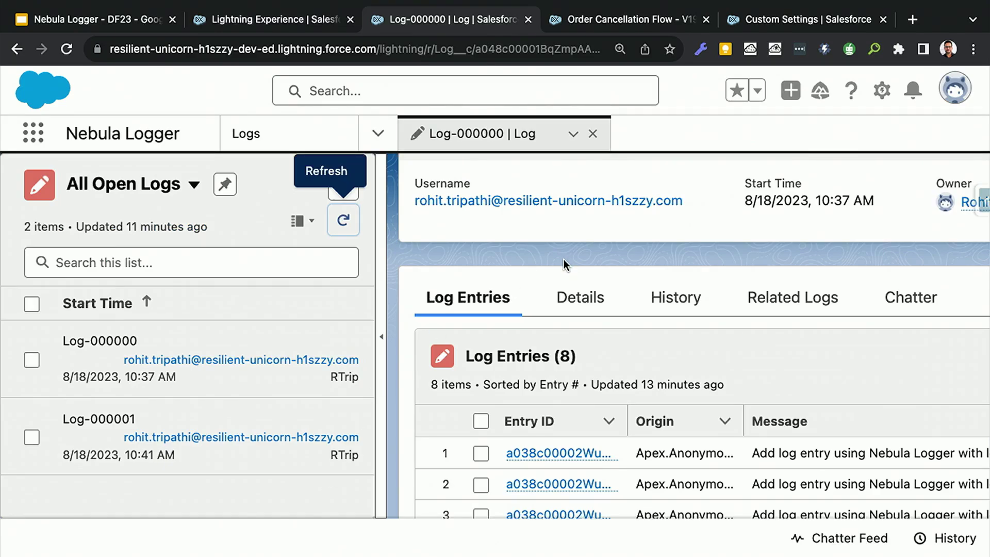
pyautogui.click(342, 221)
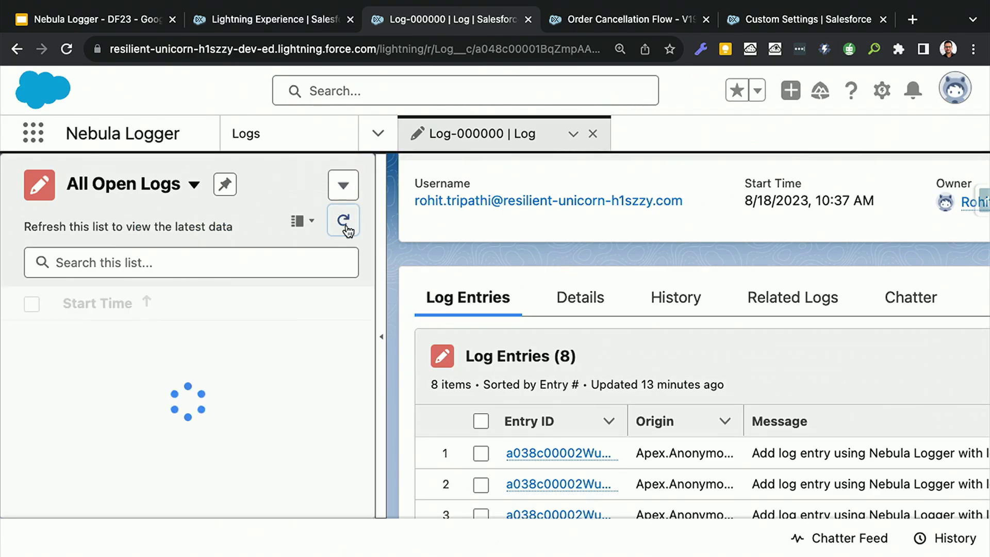
pyautogui.scroll(-1, 322, 384)
pyautogui.scroll(-2, 320, 382)
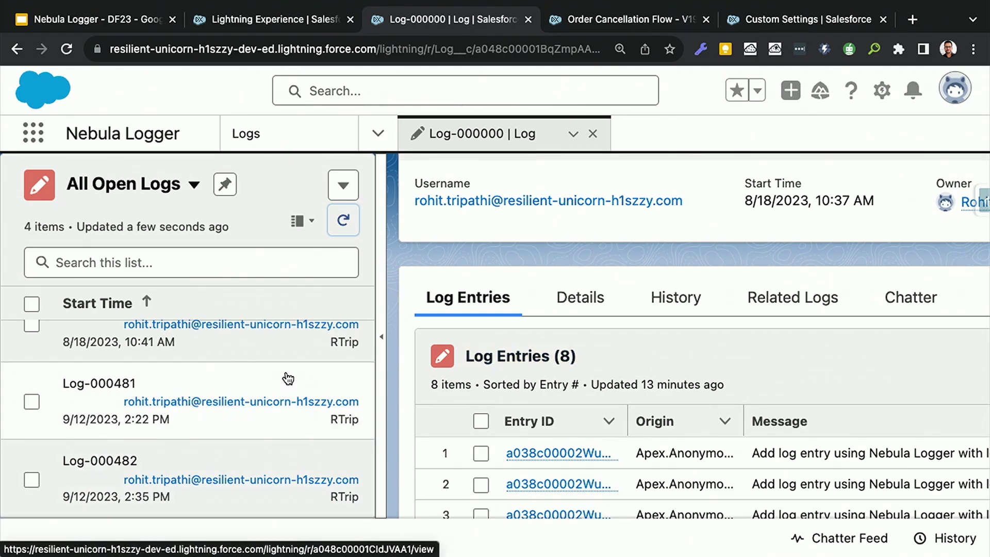
pyautogui.click(274, 383)
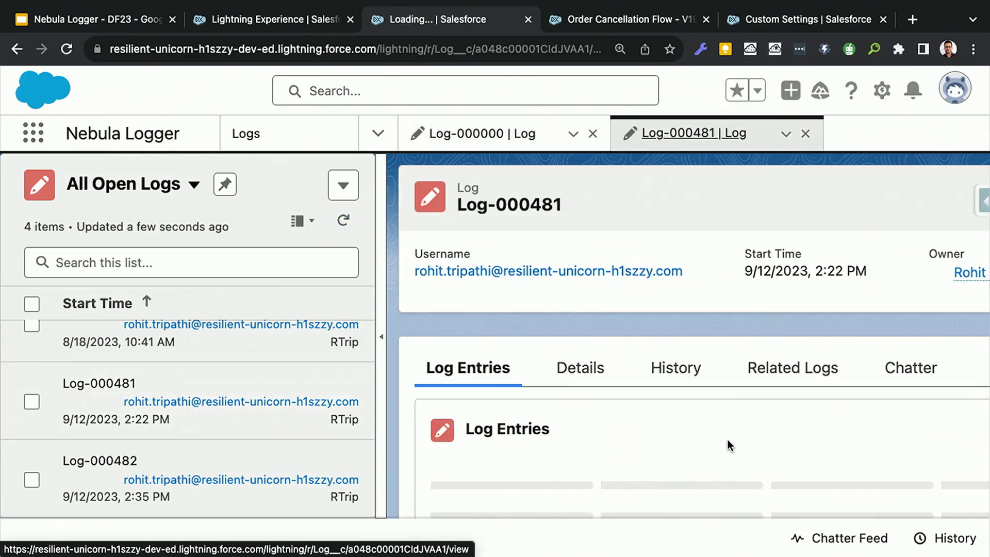
pyautogui.scroll(-2, 725, 439)
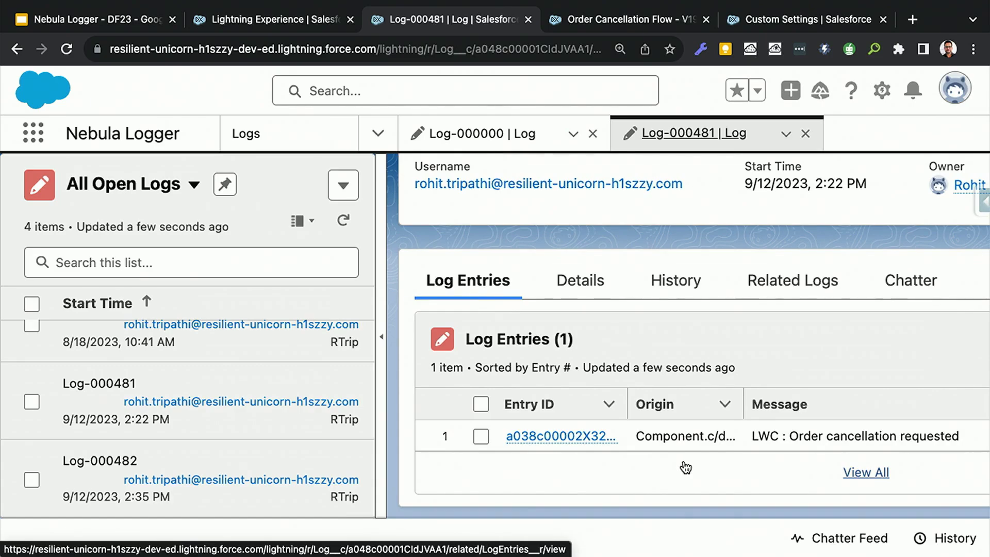
pyautogui.hscroll(2, 776, 441)
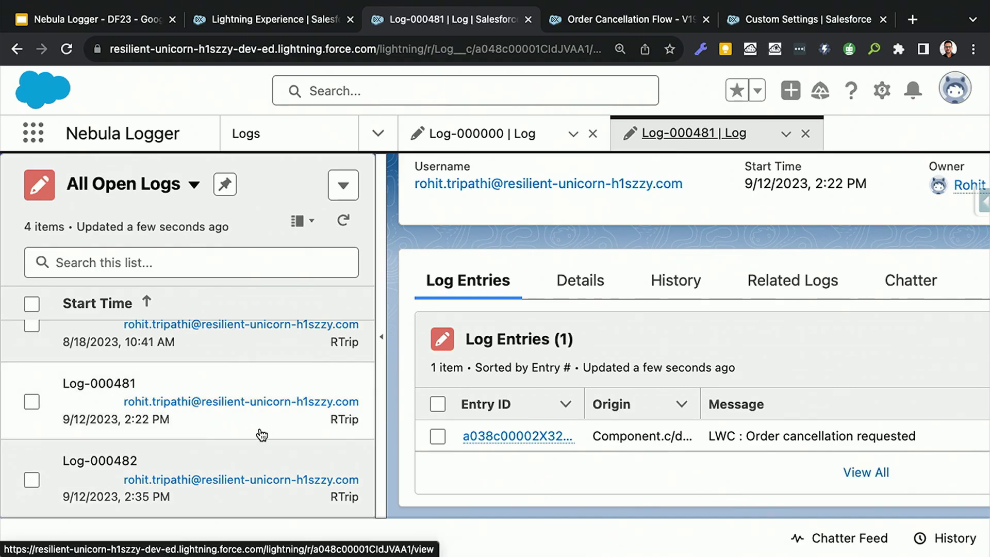
# - View Log-000482 full-width with its six entries and go to its second log entry
pyautogui.click(243, 459)
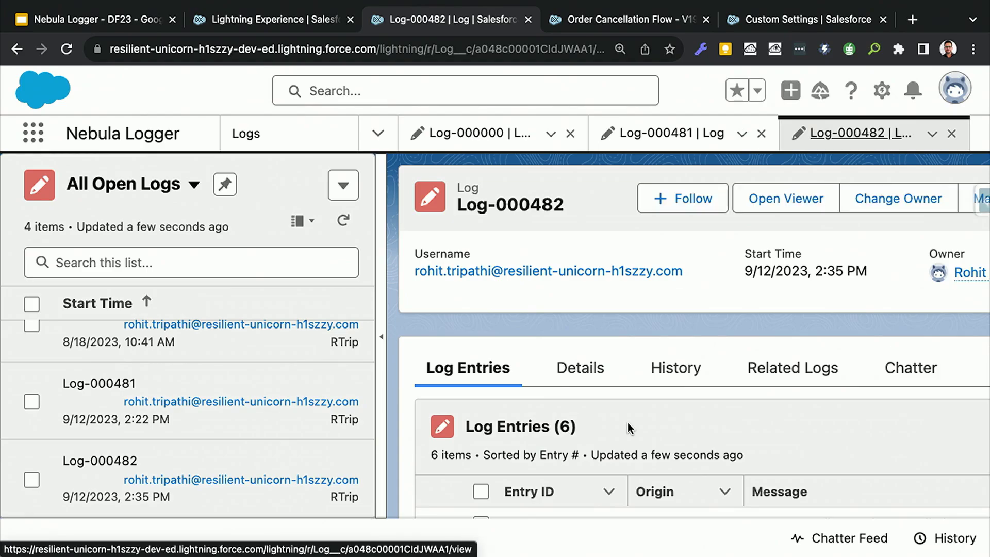
pyautogui.scroll(-2, 627, 427)
pyautogui.scroll(-2, 627, 428)
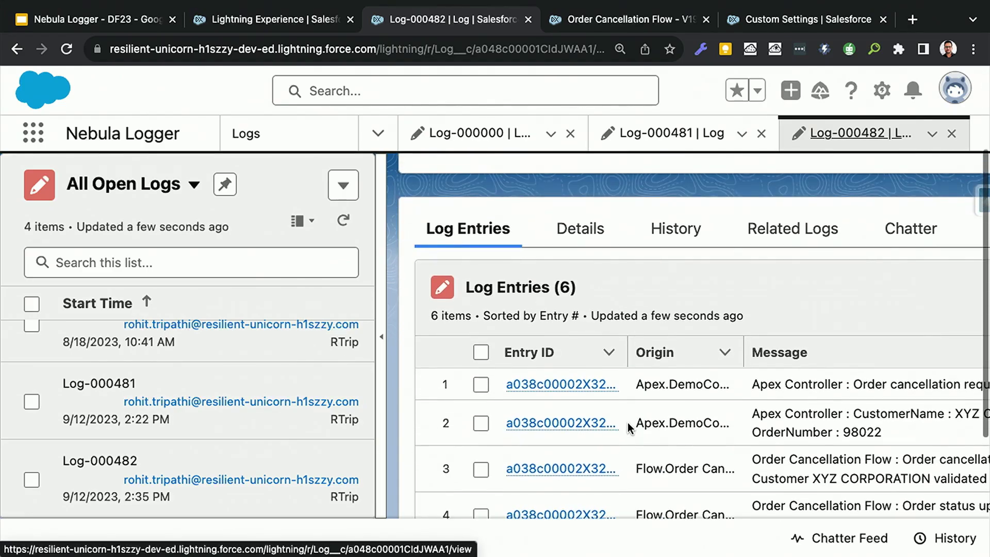
pyautogui.click(381, 337)
pyautogui.scroll(-1, 581, 336)
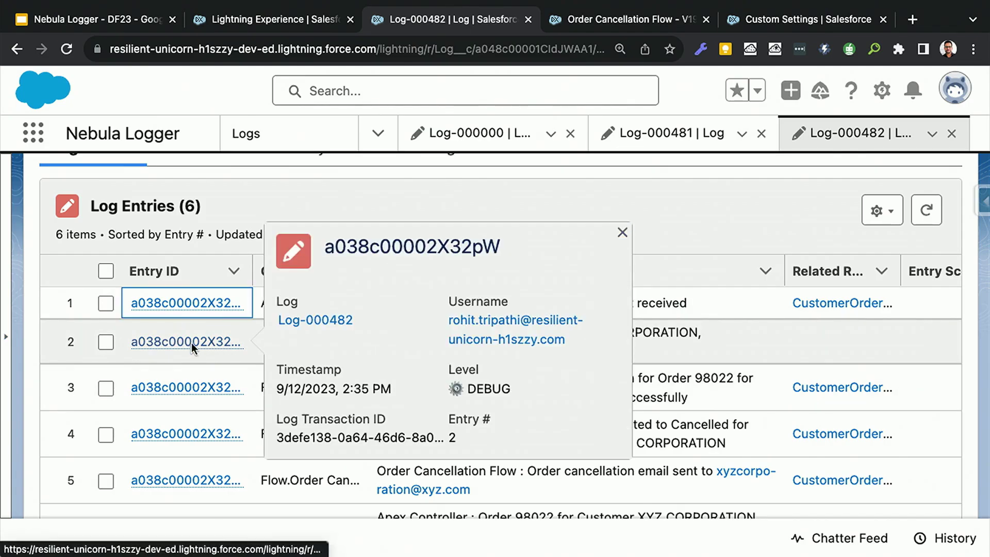
pyautogui.click(191, 344)
pyautogui.scroll(-3, 446, 405)
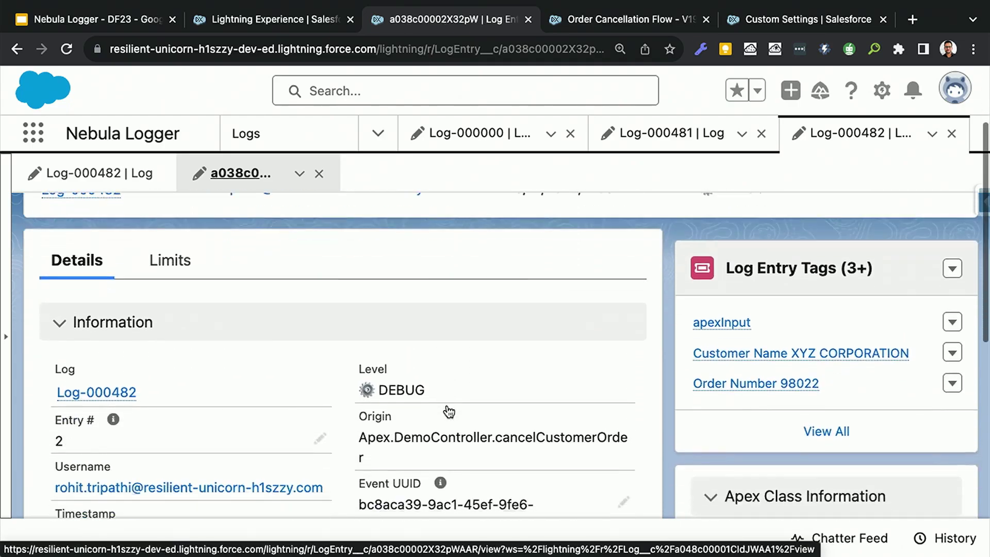
pyautogui.scroll(-1, 446, 405)
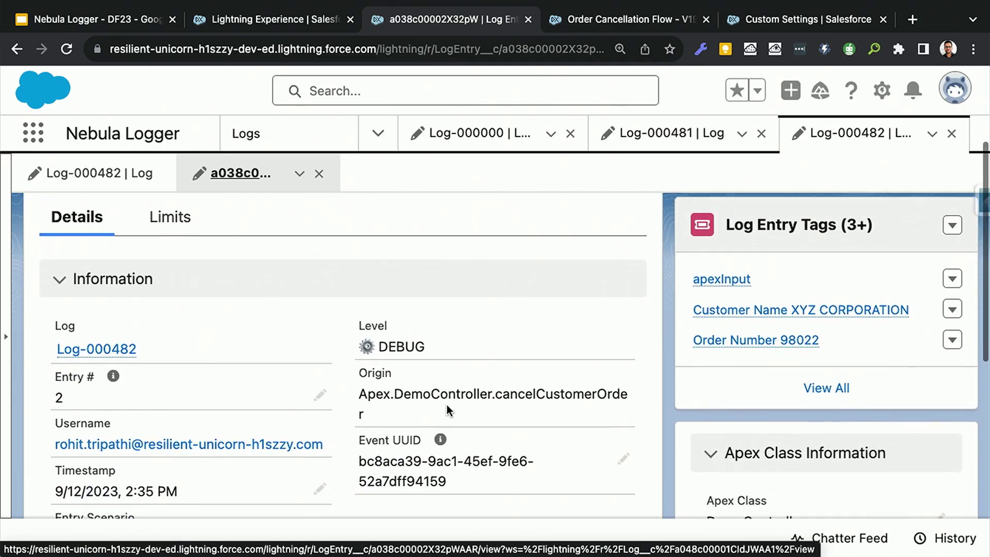
pyautogui.scroll(-2, 446, 405)
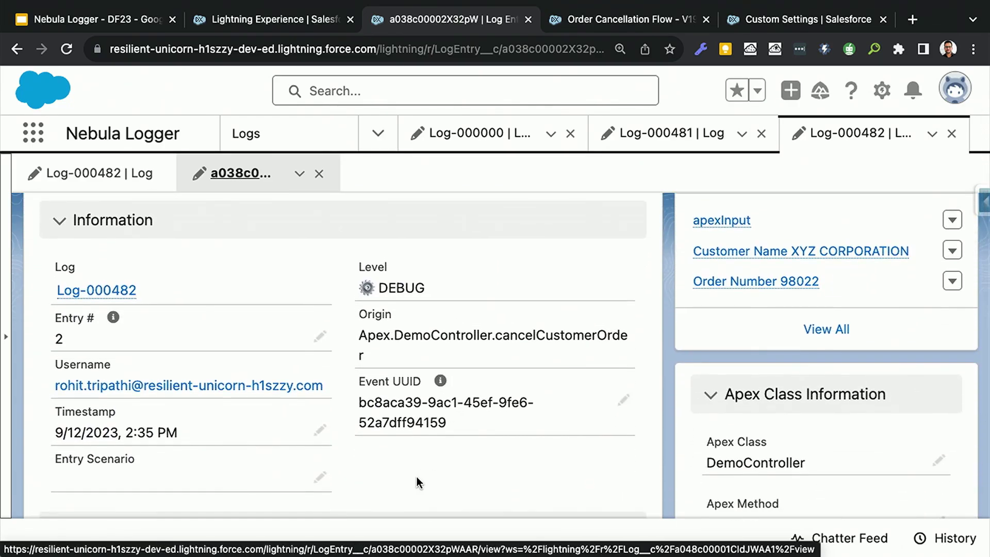
pyautogui.scroll(-1, 417, 479)
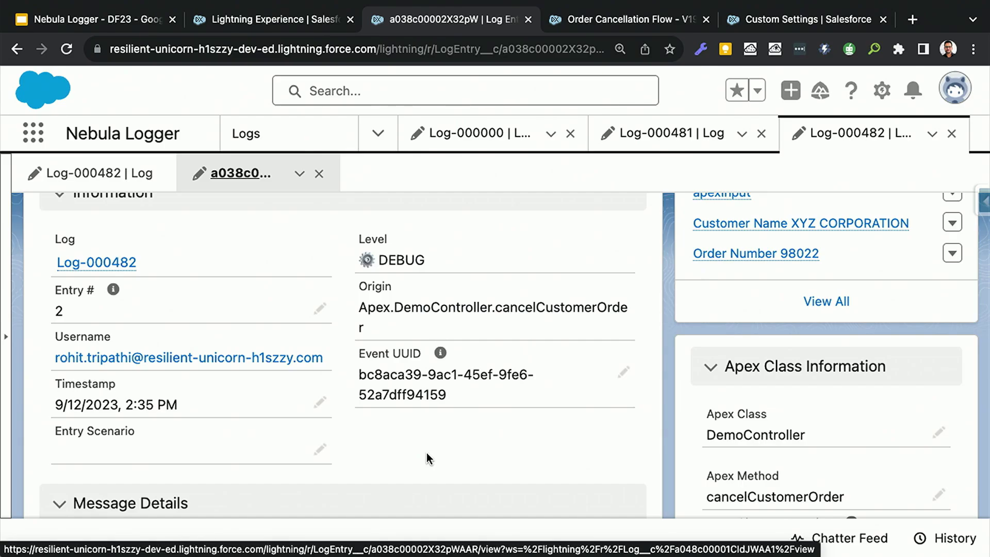
pyautogui.scroll(-1, 425, 459)
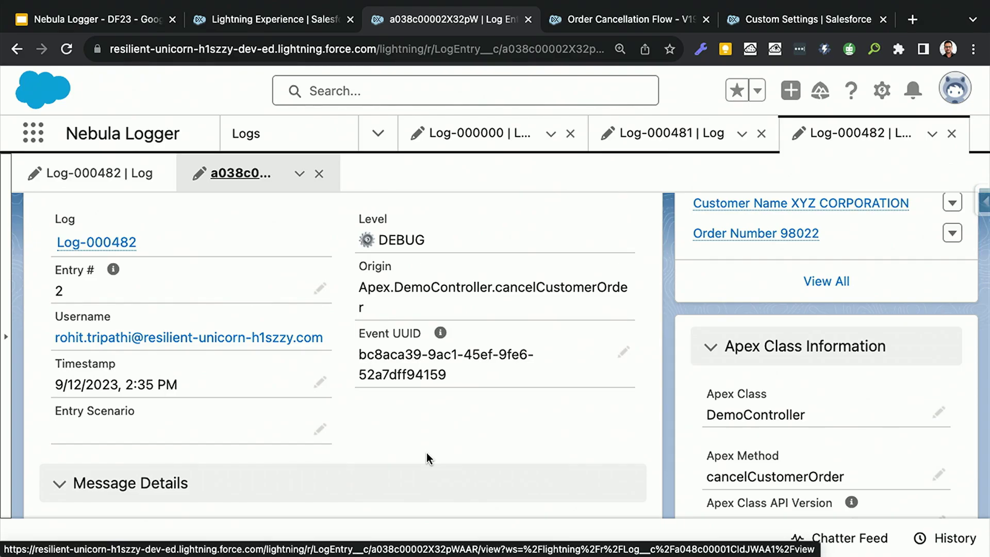
pyautogui.scroll(-2, 426, 457)
pyautogui.scroll(-3, 427, 456)
pyautogui.scroll(-1, 426, 457)
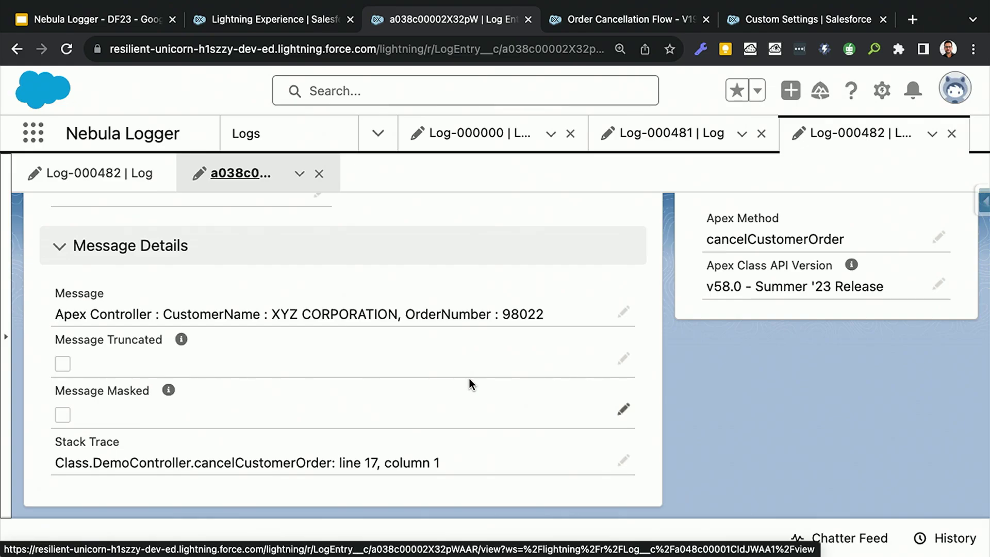
pyautogui.scroll(10, 469, 379)
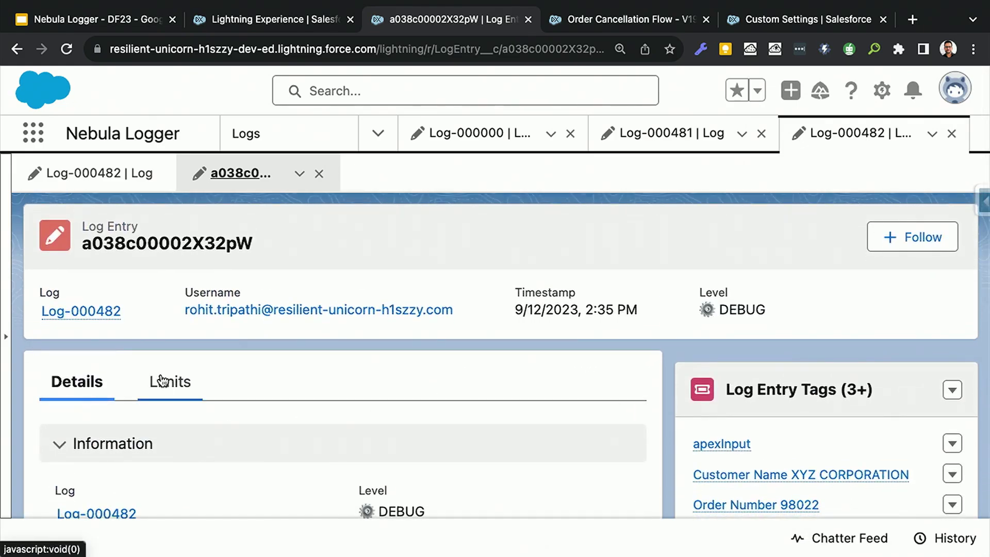
# - Show the Limits governor usage figures for entry a038c00002X32pW
pyautogui.click(161, 380)
pyautogui.scroll(-3, 475, 386)
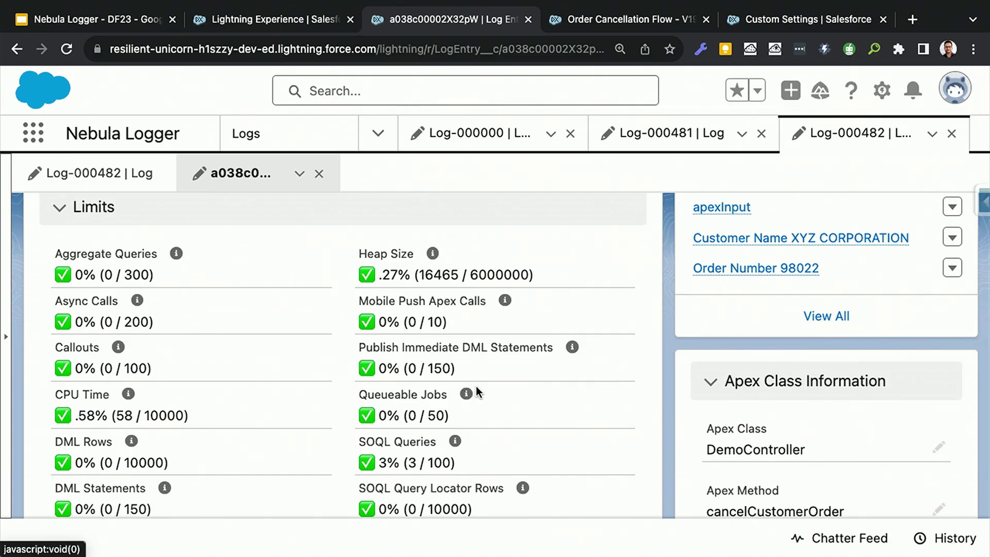
pyautogui.scroll(2, 475, 386)
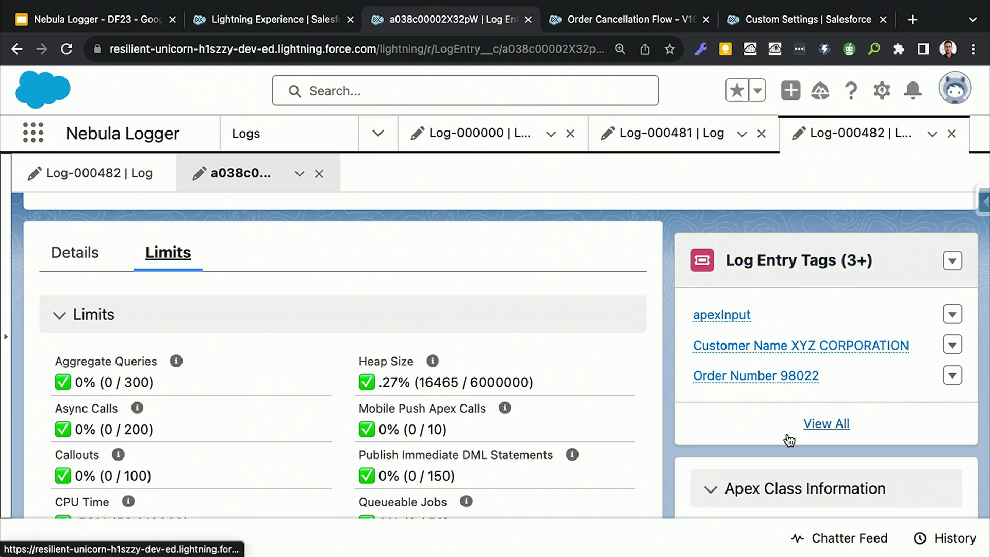
# - Show all four Log Entry Tags on entry a038c00002X32pW, including orderCancellation
pyautogui.click(823, 432)
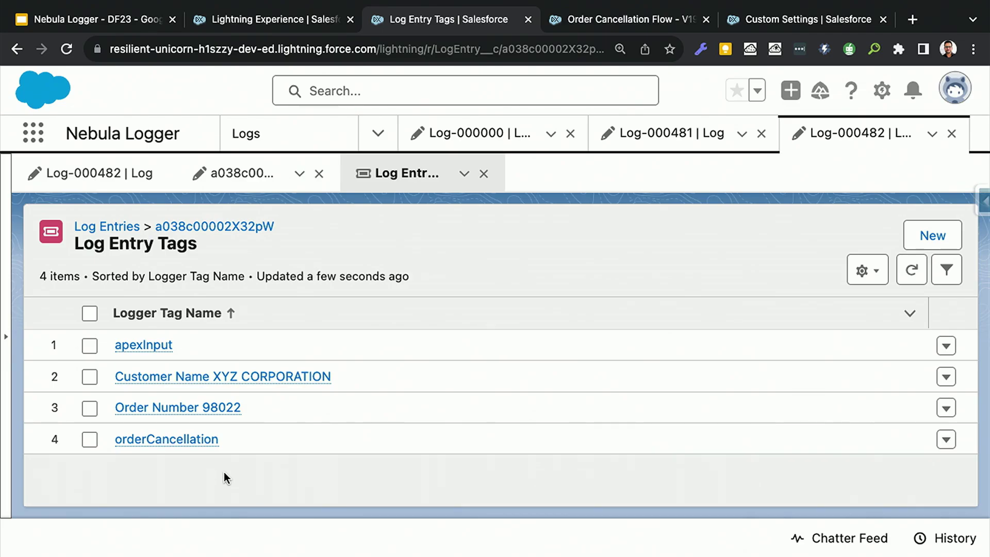
# - Review the Order Number 98022 tag's log entries, then return to the Customer Orders page
pyautogui.click(206, 407)
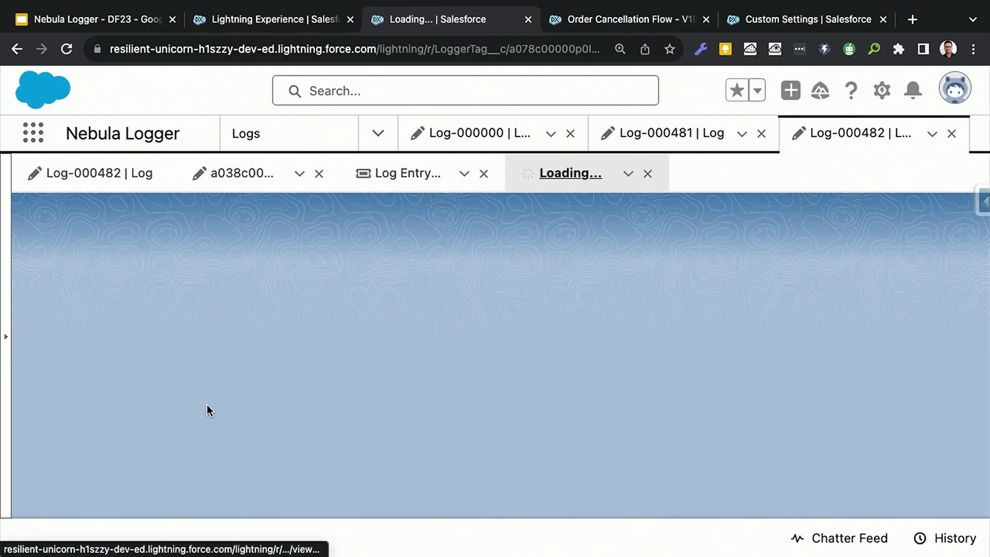
pyautogui.scroll(-1, 421, 342)
pyautogui.scroll(-1, 421, 342)
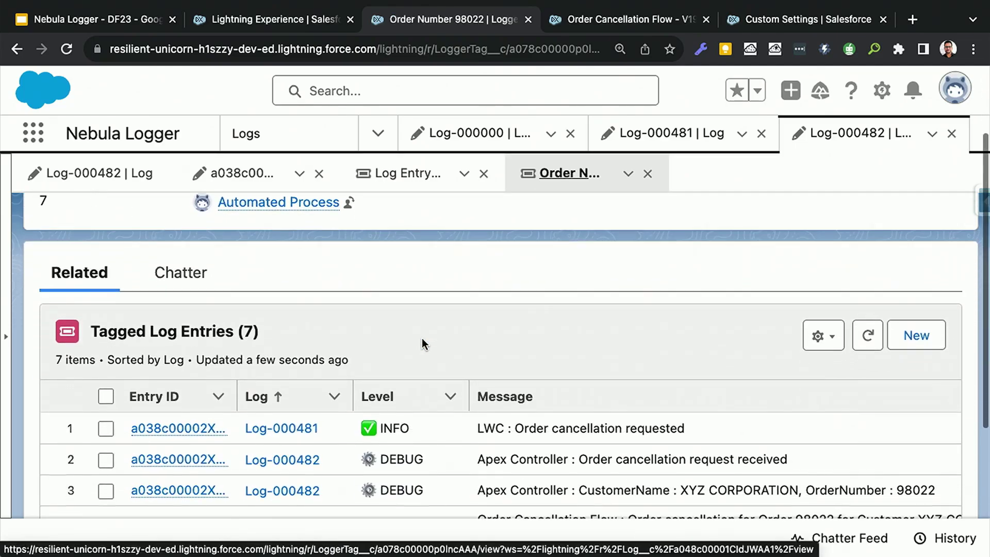
pyautogui.scroll(-2, 422, 342)
pyautogui.scroll(-1, 421, 342)
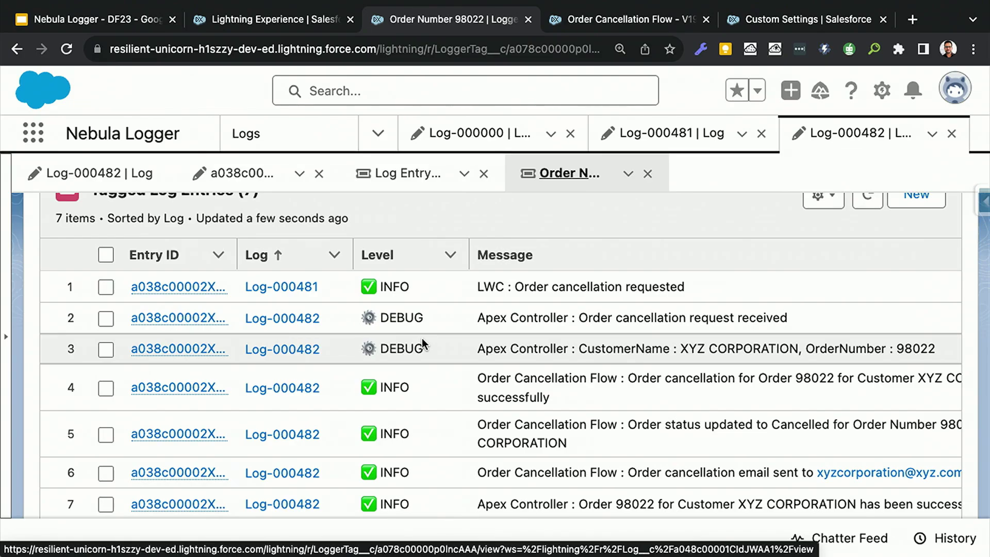
pyautogui.scroll(-1, 422, 340)
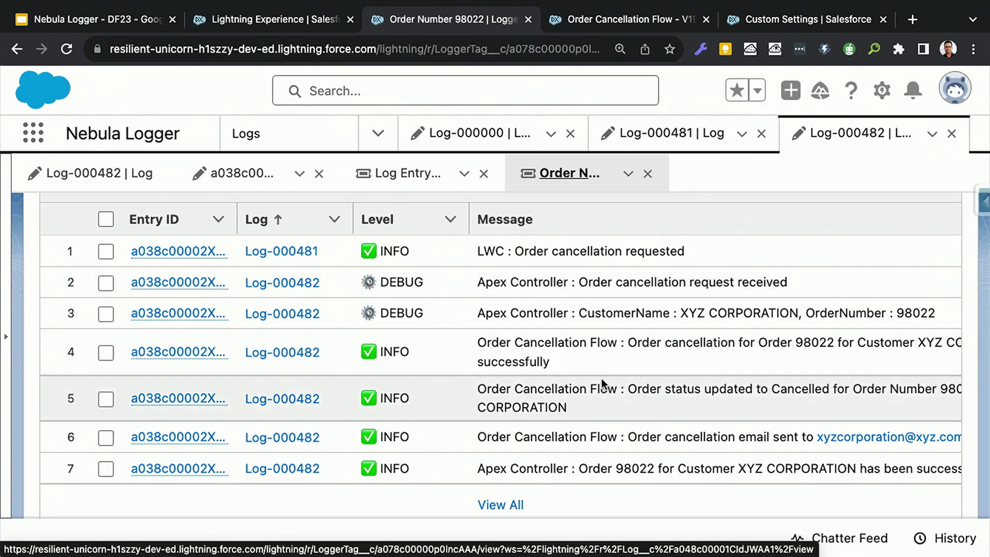
pyautogui.scroll(-1, 600, 381)
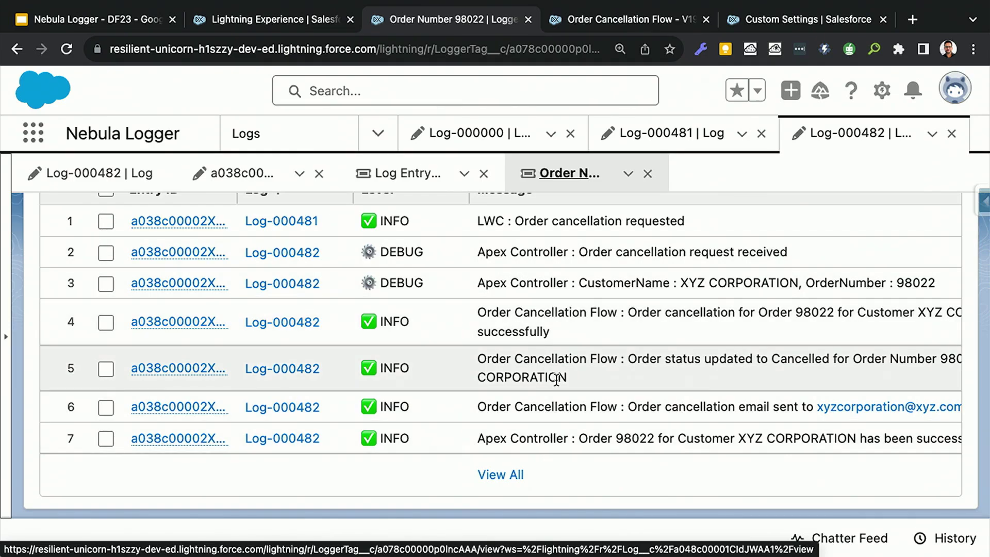
pyautogui.scroll(-1, 567, 313)
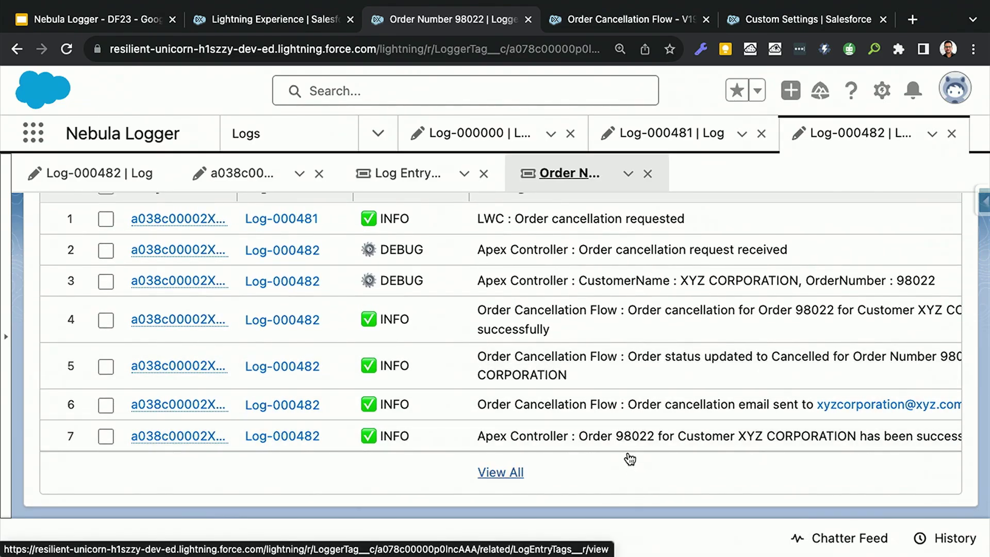
pyautogui.hscroll(1, 667, 404)
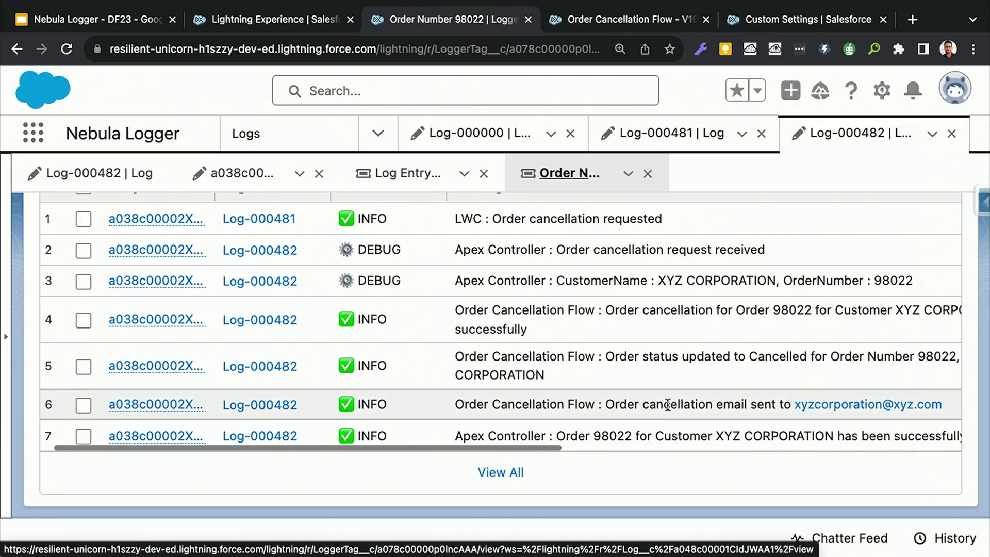
pyautogui.hscroll(-1, 668, 405)
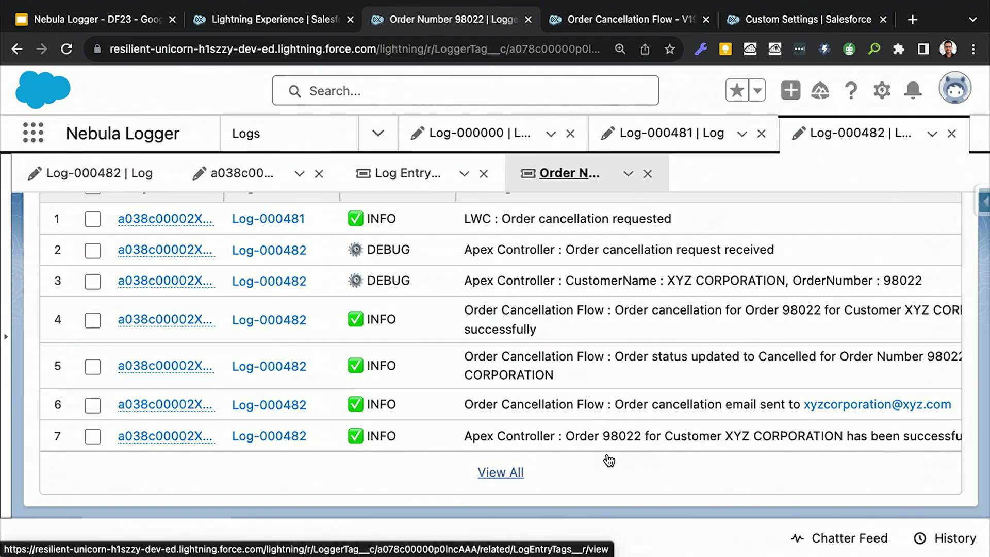
pyautogui.hscroll(2, 629, 426)
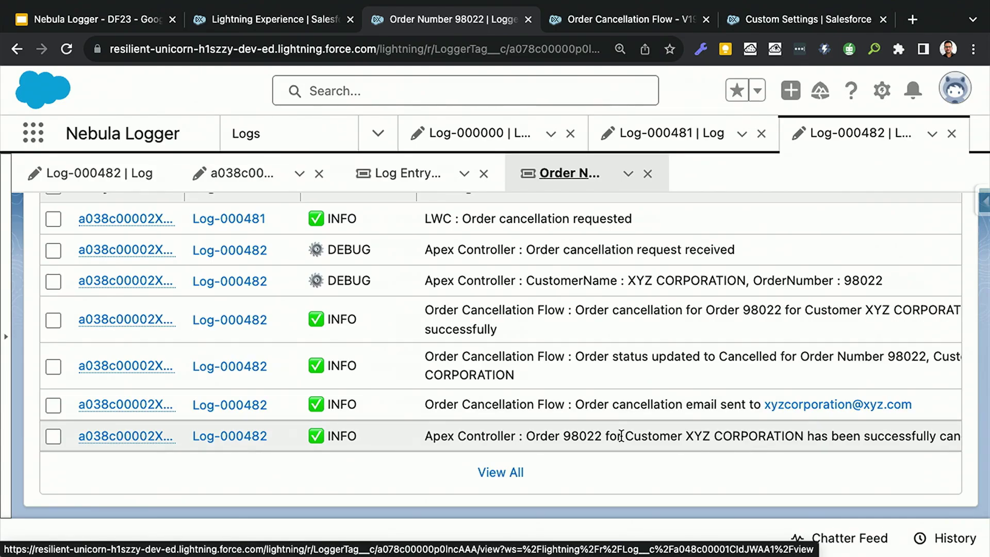
pyautogui.click(231, 24)
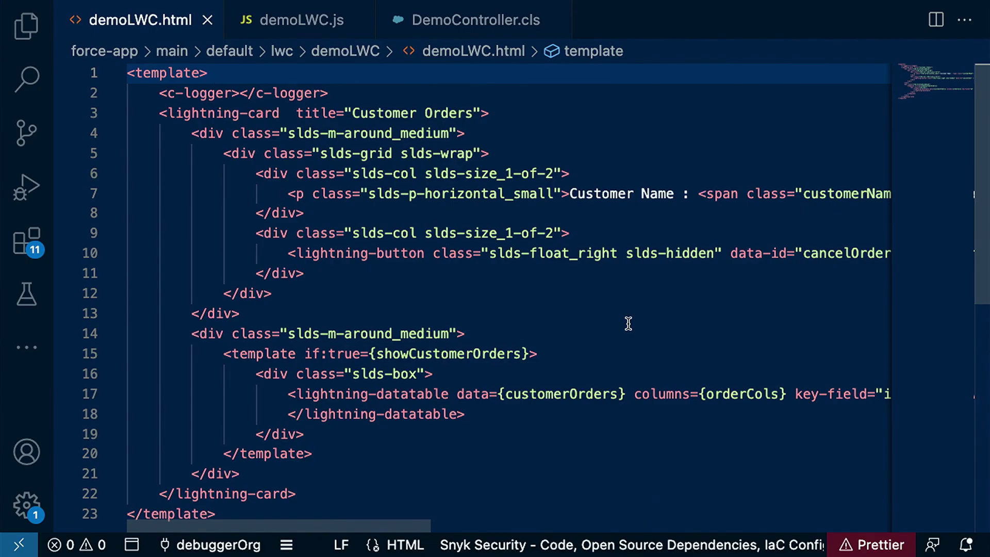
pyautogui.hscroll(1, 628, 323)
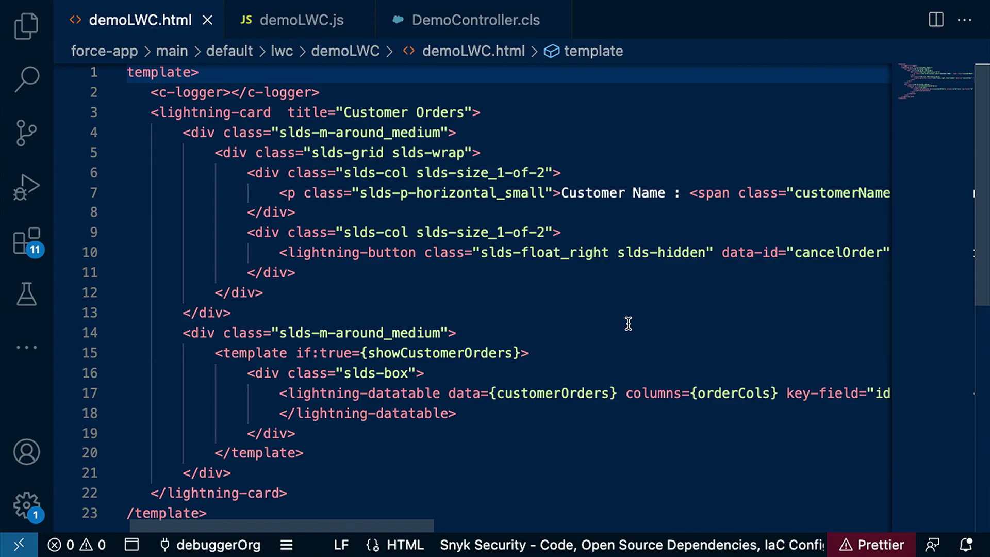
pyautogui.hscroll(-1, 628, 324)
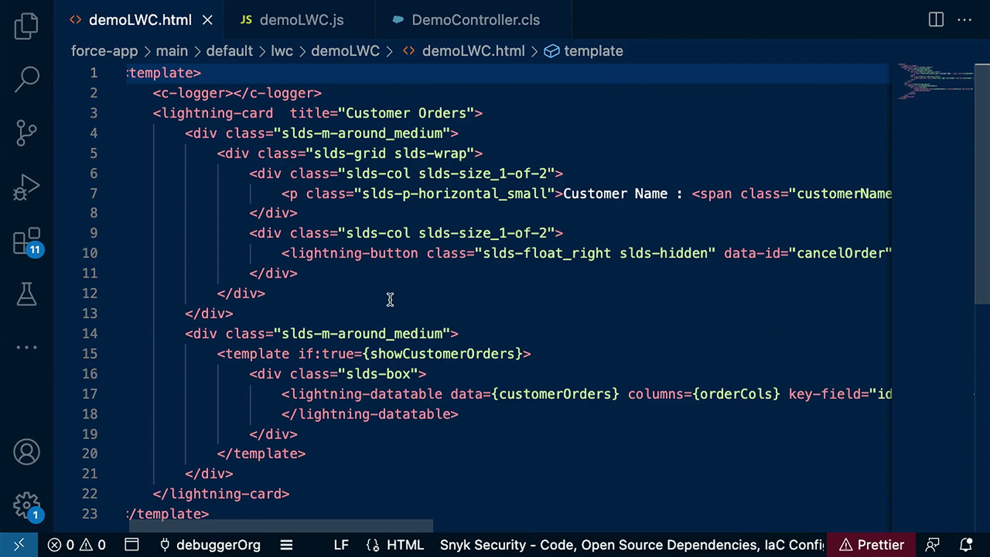
pyautogui.hscroll(-1, 214, 138)
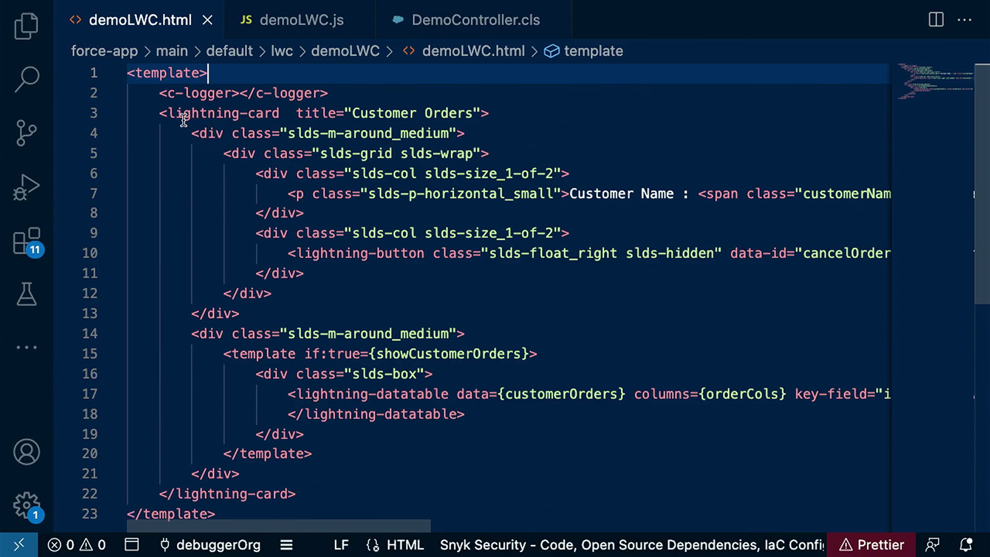
# - Point out the <c-logger> component embedded on line 2 of demoLWC.html
pyautogui.click(160, 93)
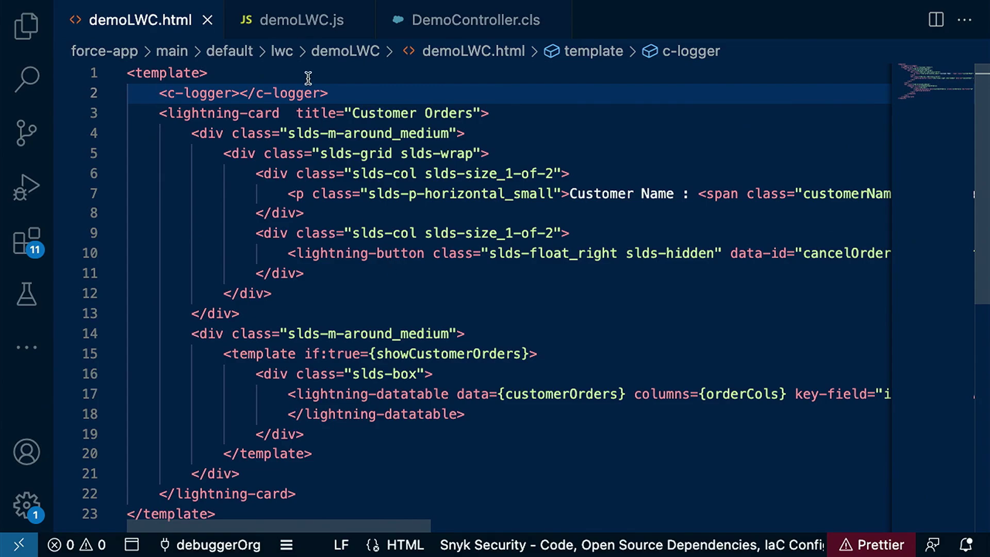
# - Show demoLWC.js with its logInfo method logging the cancellation request
pyautogui.click(296, 24)
pyautogui.scroll(10, 466, 206)
pyautogui.scroll(20, 488, 323)
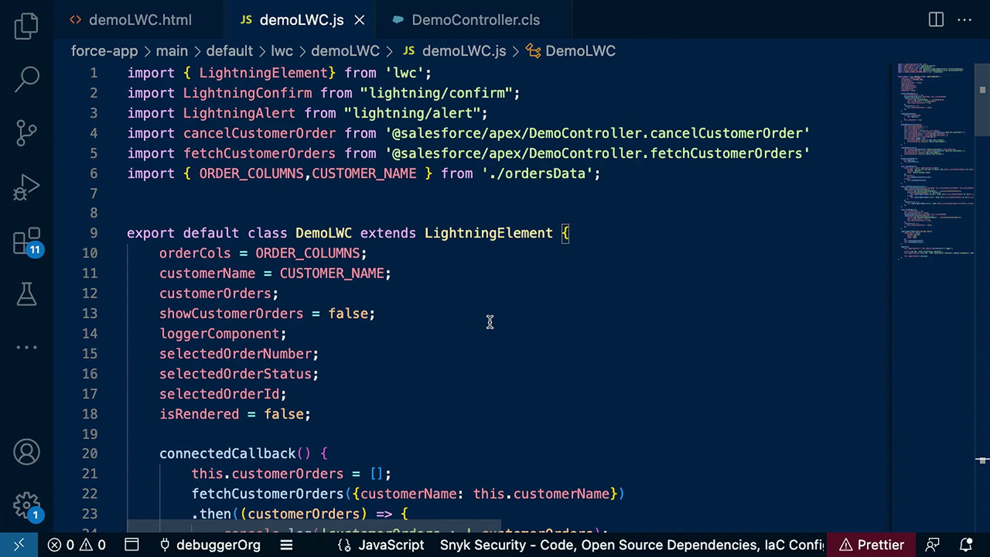
pyautogui.scroll(-5, 489, 321)
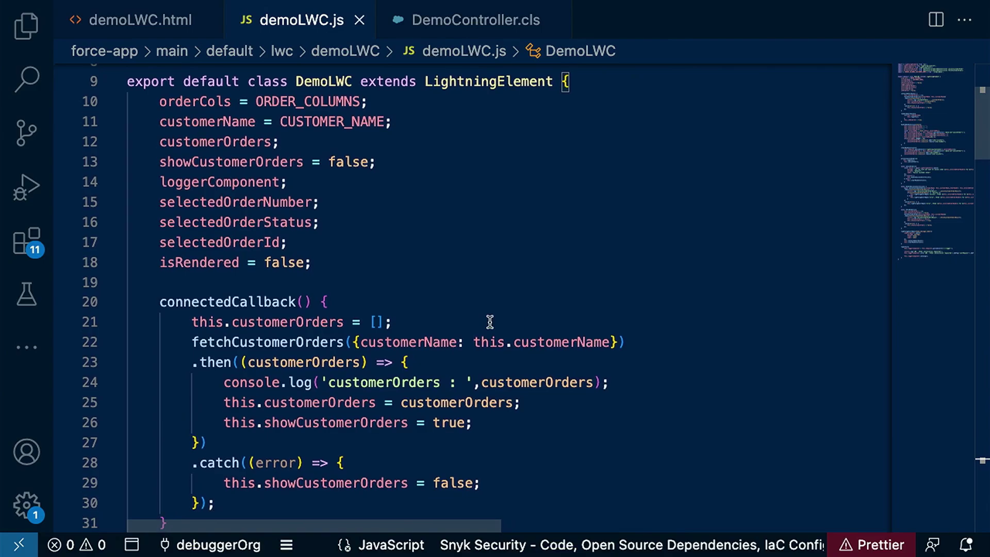
pyautogui.scroll(-3, 490, 321)
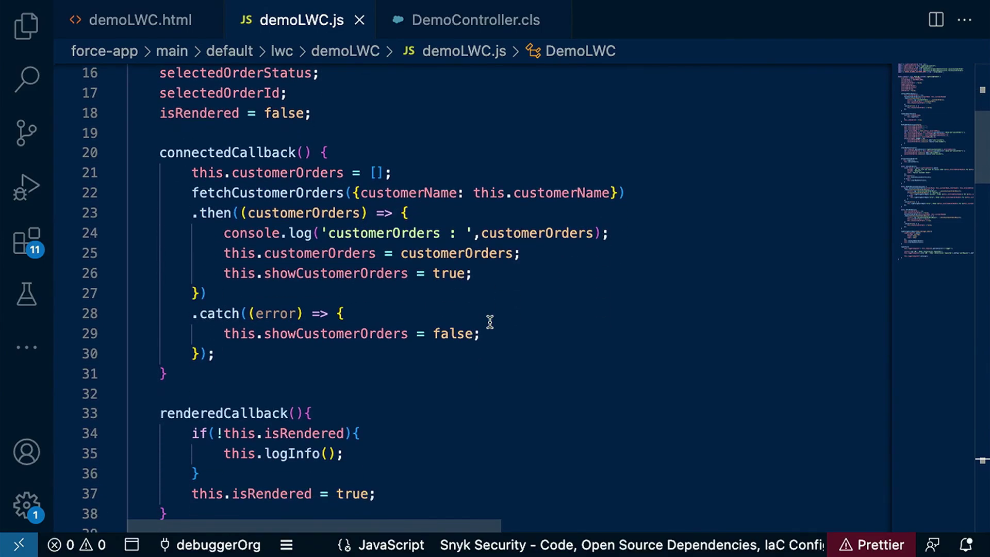
pyautogui.scroll(-2, 489, 322)
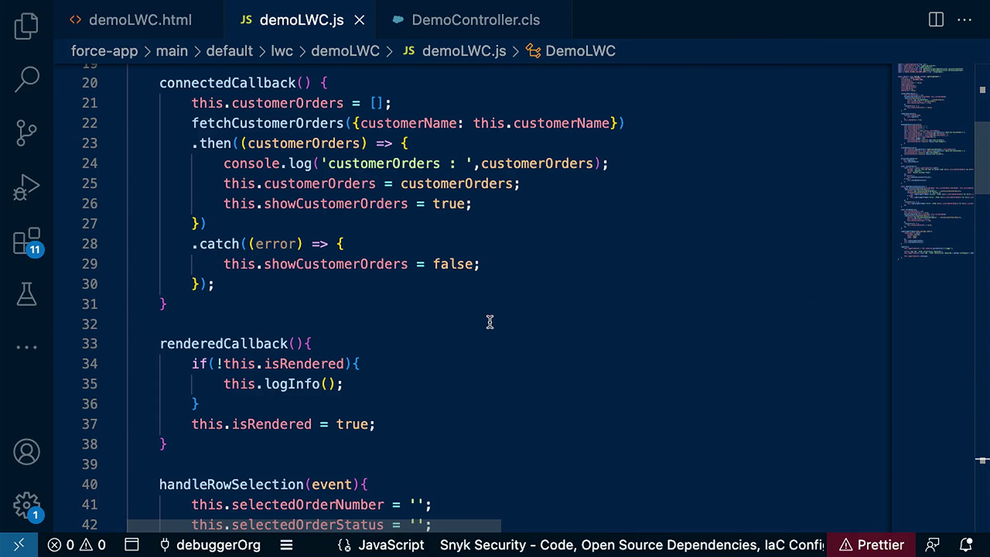
pyautogui.scroll(-1, 490, 322)
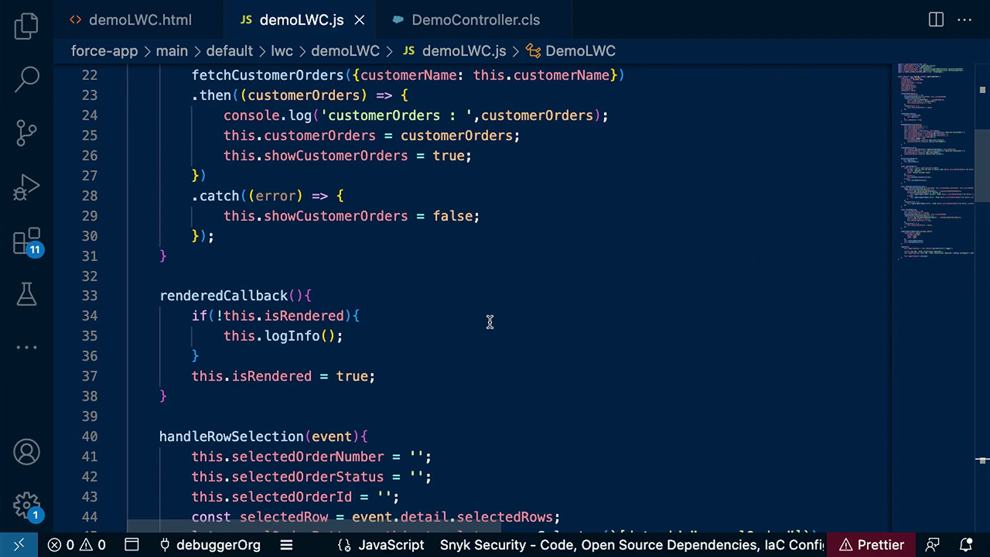
pyautogui.scroll(-2, 490, 321)
pyautogui.scroll(-10, 490, 322)
pyautogui.scroll(-3, 490, 321)
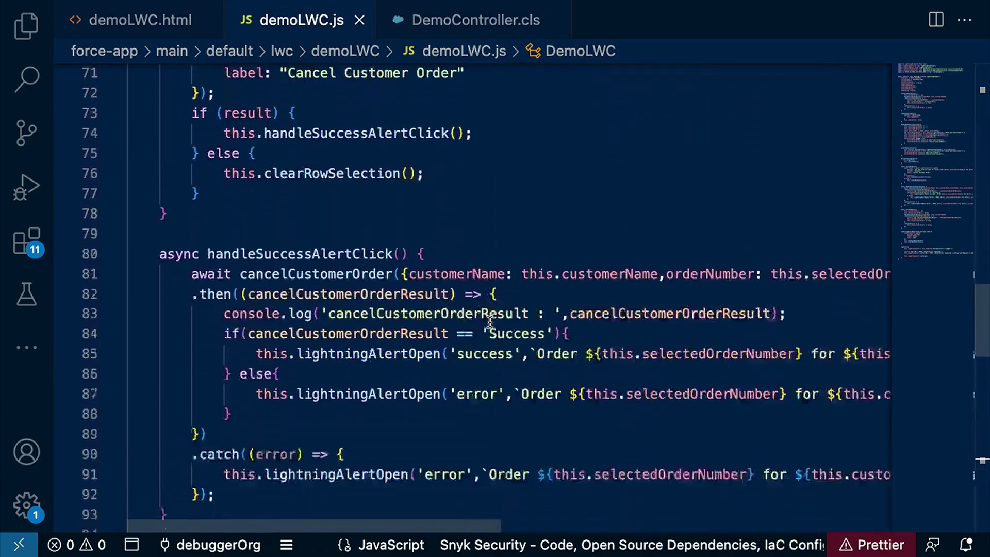
pyautogui.scroll(-3, 490, 322)
pyautogui.scroll(-9, 489, 322)
pyautogui.scroll(-4, 490, 322)
pyautogui.scroll(2, 490, 323)
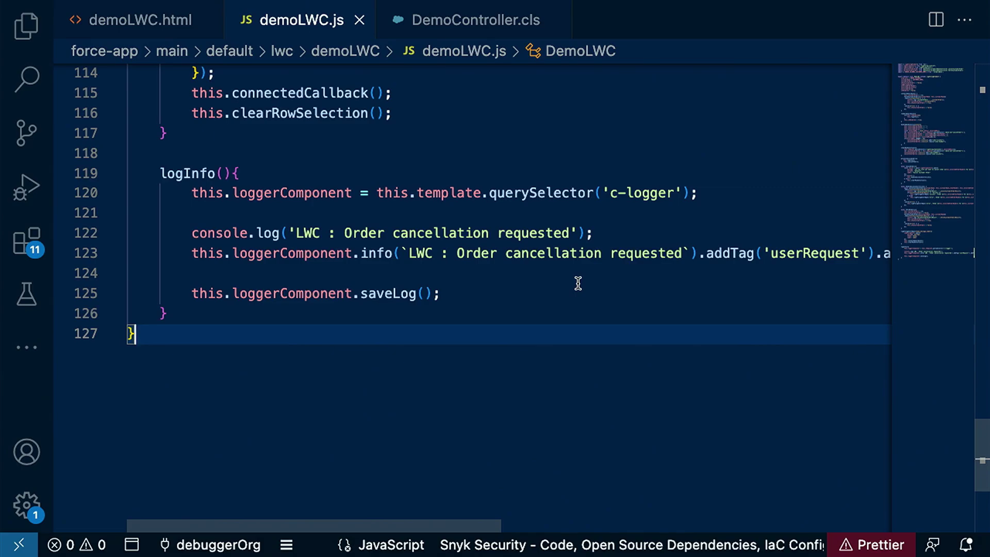
pyautogui.scroll(-2, 295, 292)
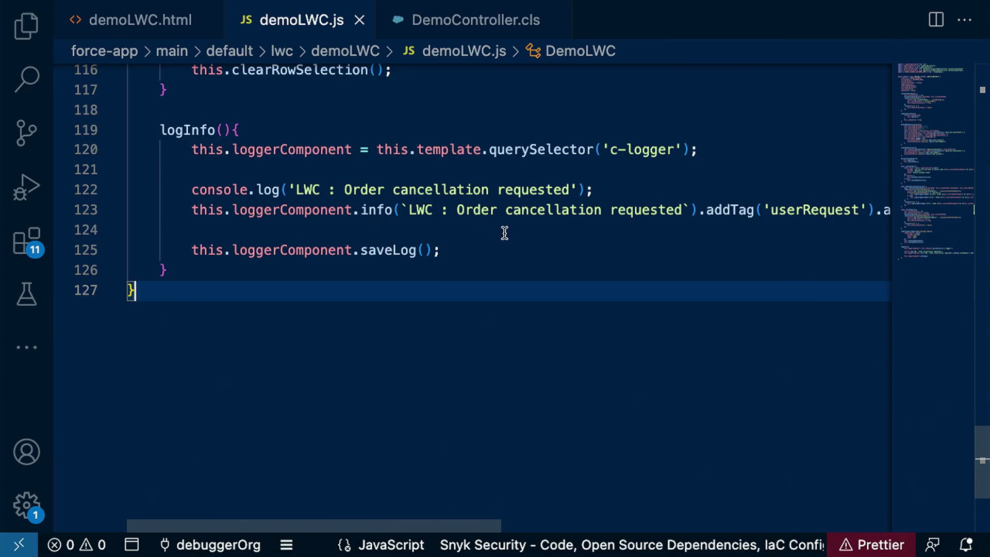
pyautogui.scroll(-1, 492, 248)
pyautogui.hscroll(1, 492, 248)
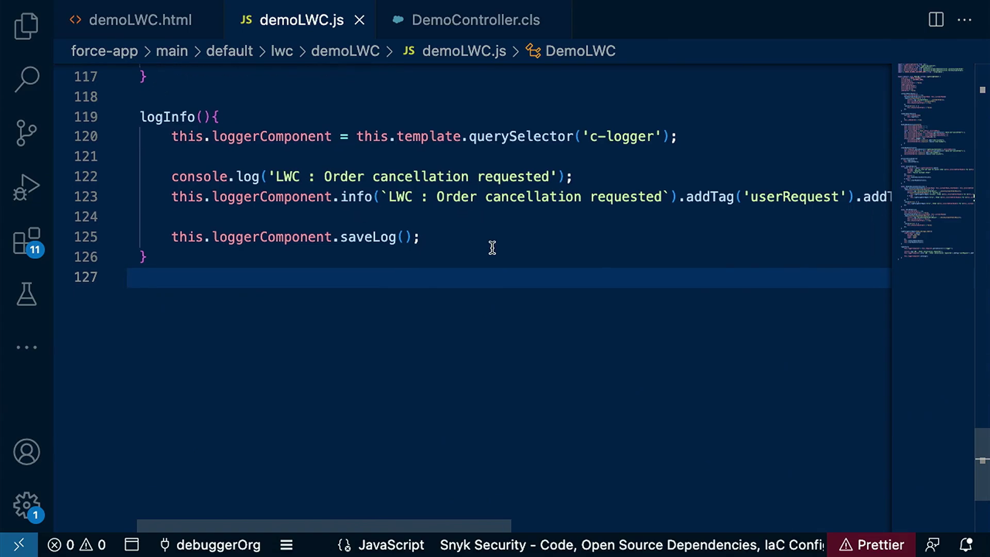
pyautogui.scroll(1, 492, 248)
pyautogui.hscroll(1, 492, 248)
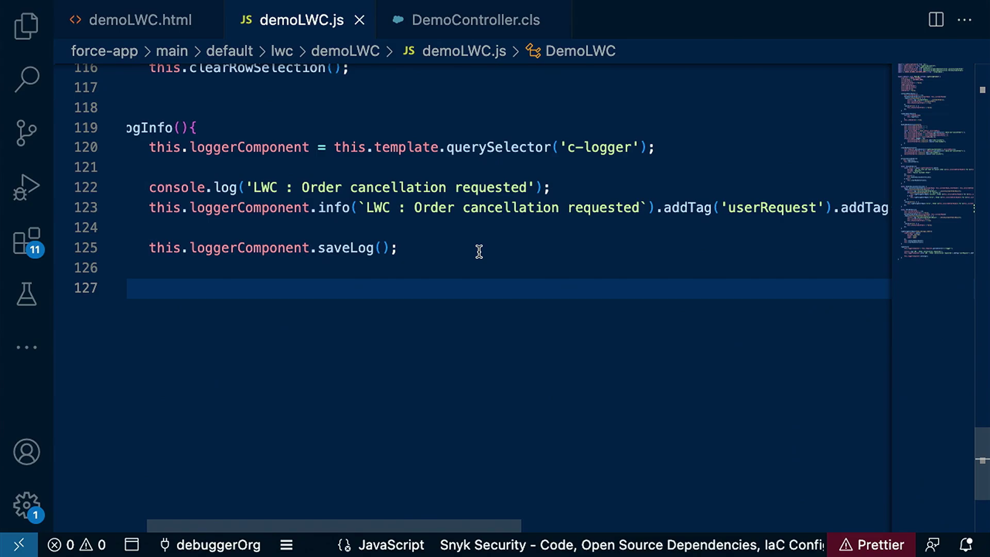
pyautogui.click(442, 31)
pyautogui.scroll(5, 507, 282)
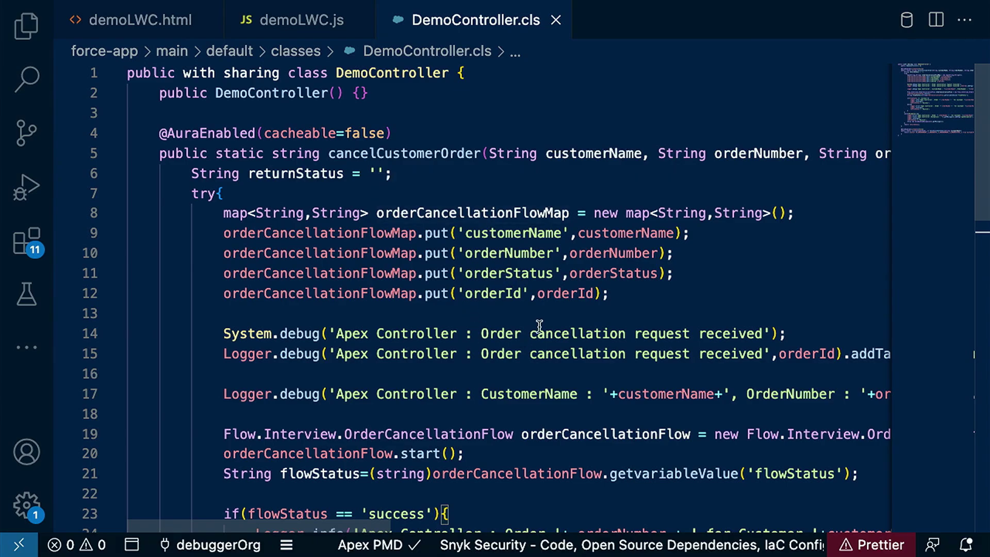
pyautogui.scroll(-1, 539, 326)
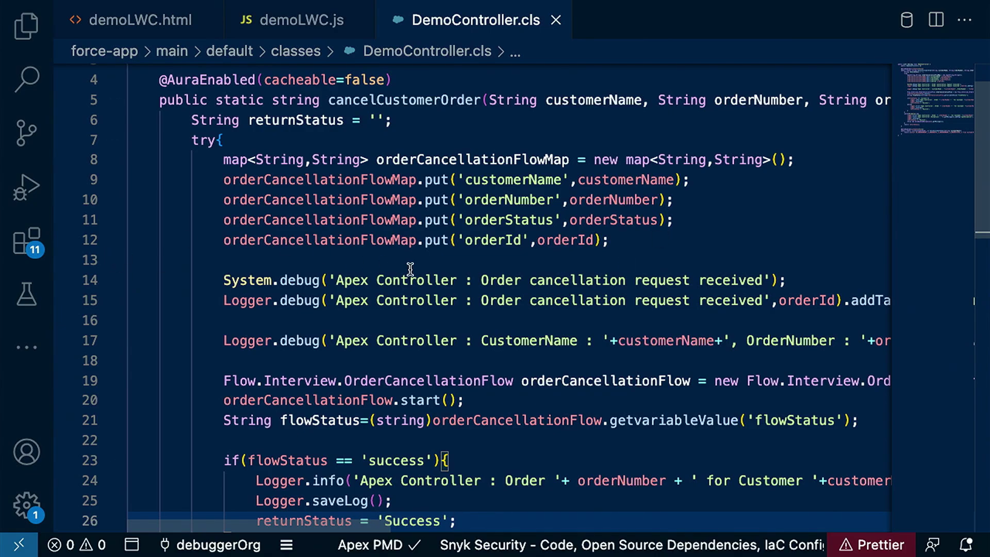
pyautogui.scroll(-3, 411, 268)
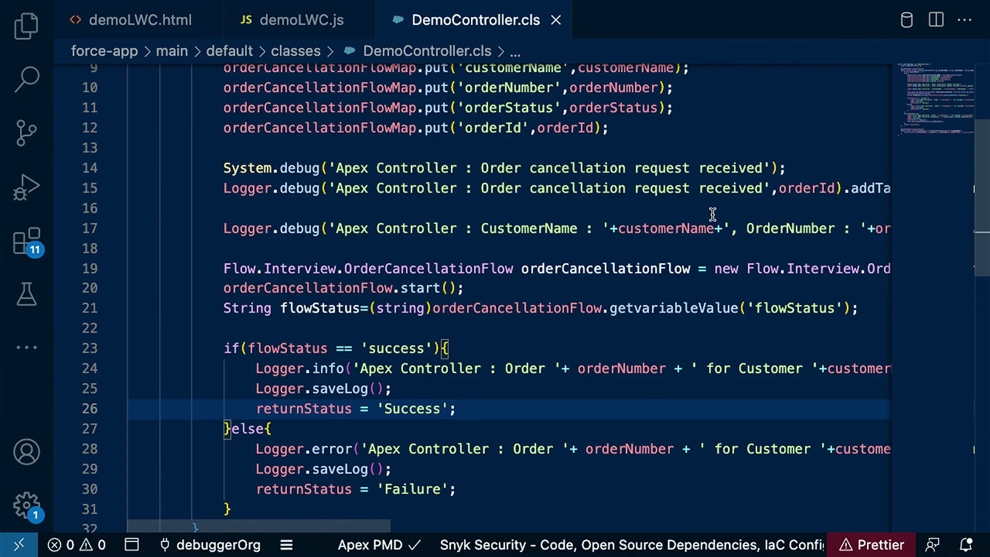
pyautogui.hscroll(2, 713, 215)
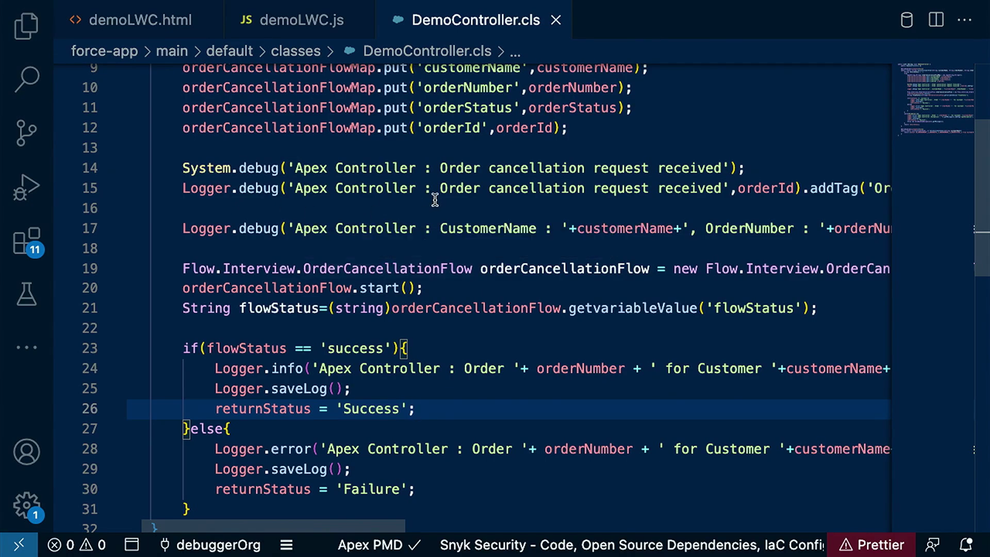
pyautogui.hscroll(3, 435, 200)
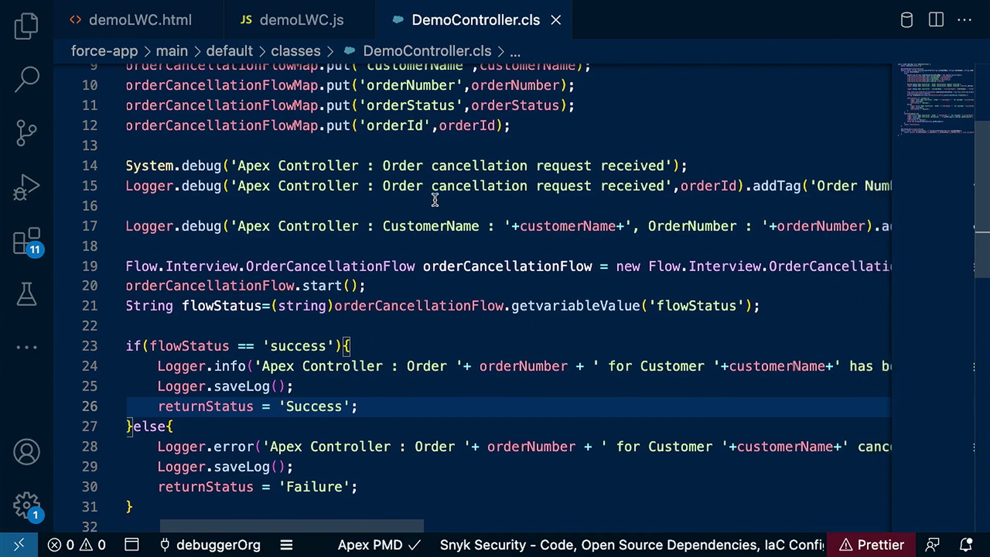
pyautogui.hscroll(3, 434, 199)
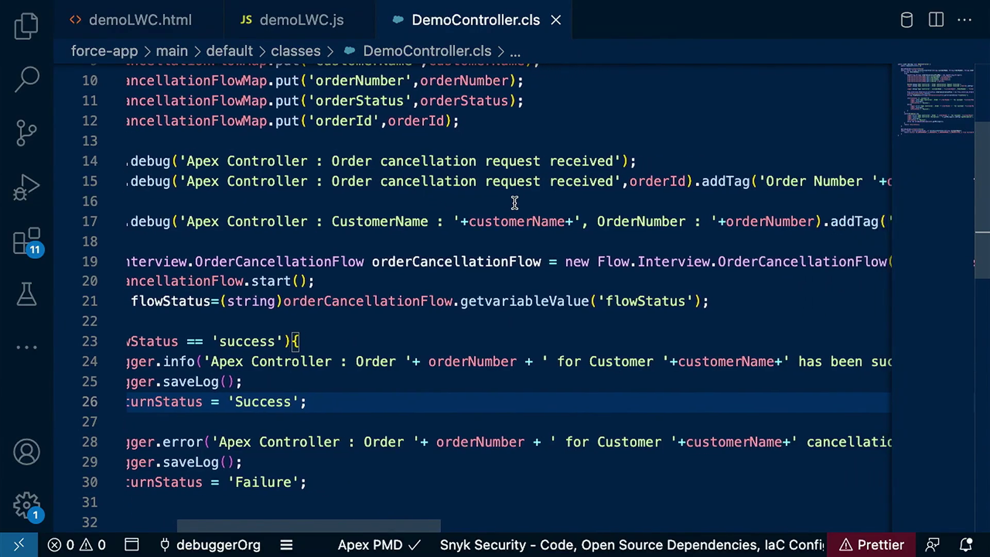
pyautogui.hscroll(10, 514, 203)
pyautogui.hscroll(2, 426, 201)
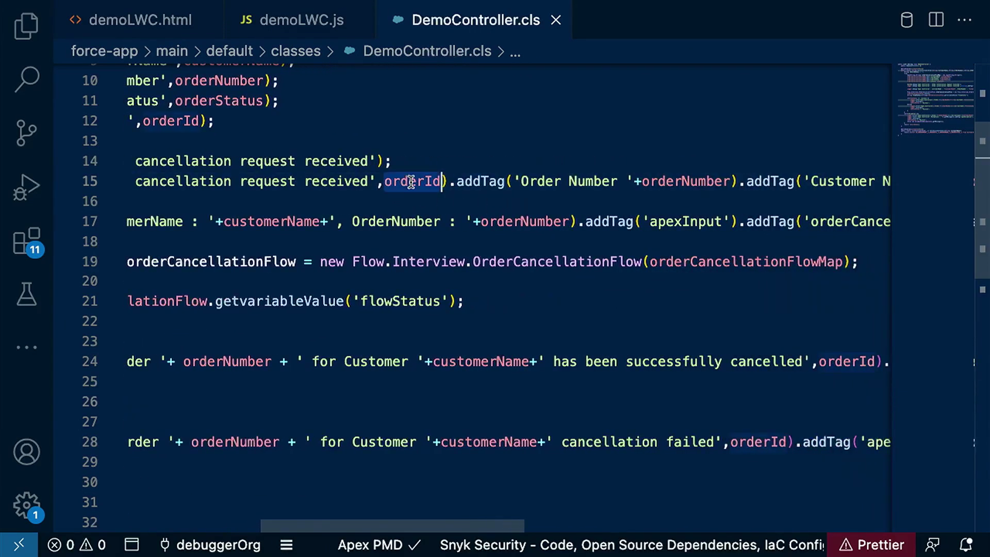
pyautogui.hscroll(1, 554, 193)
pyautogui.hscroll(3, 554, 192)
pyautogui.hscroll(1, 555, 194)
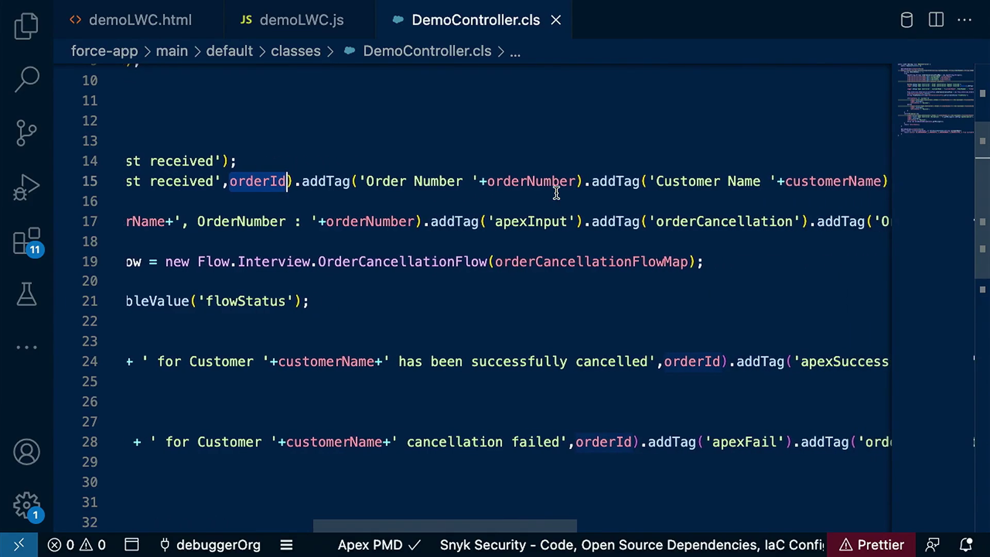
pyautogui.hscroll(2, 556, 193)
pyautogui.scroll(1, 555, 194)
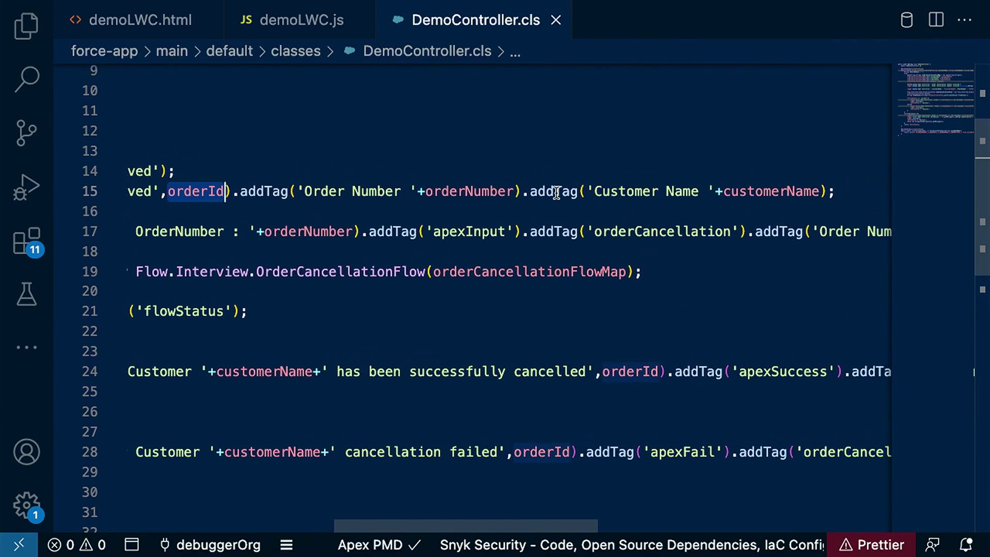
pyautogui.hscroll(-2, 554, 192)
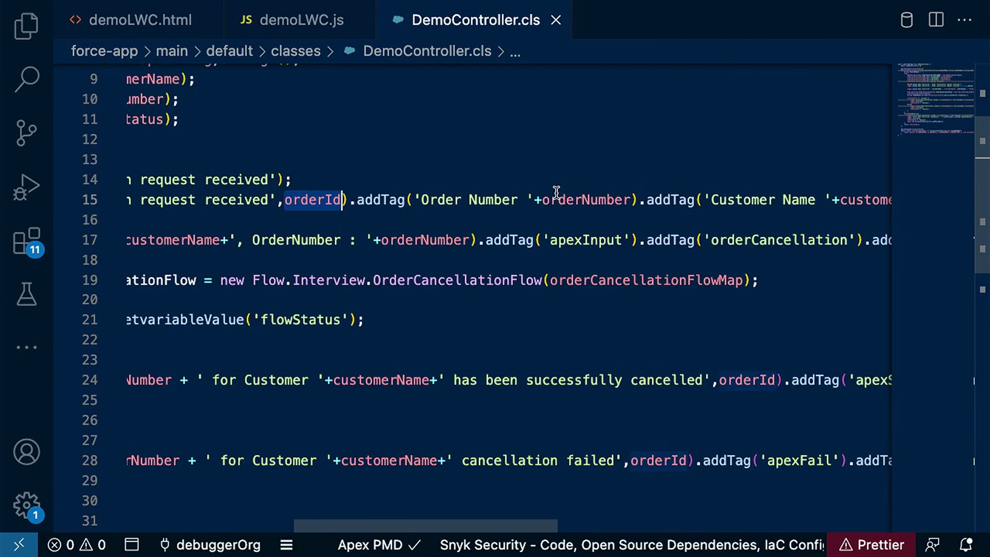
pyautogui.hscroll(-5, 555, 192)
pyautogui.hscroll(1, 554, 191)
pyautogui.scroll(-2, 555, 193)
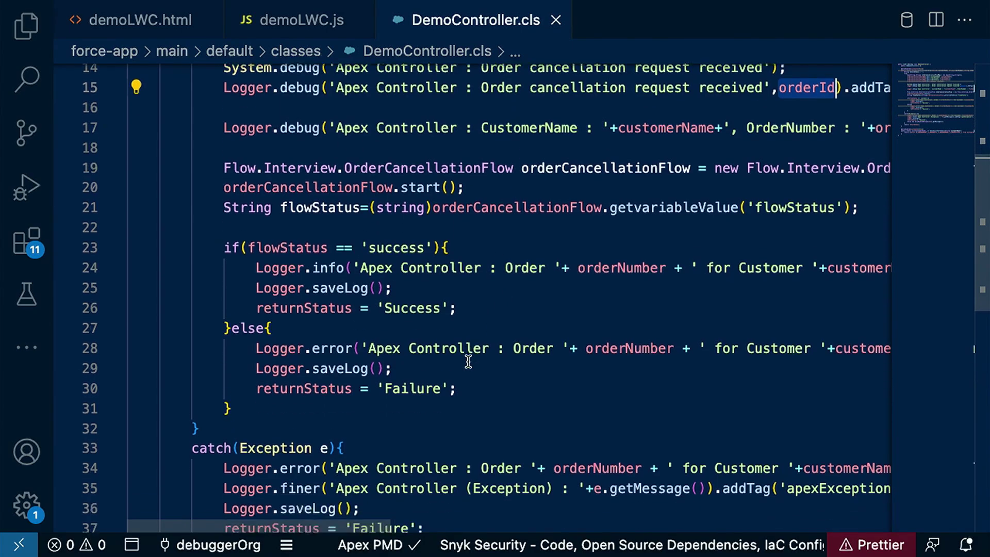
pyautogui.scroll(-3, 469, 360)
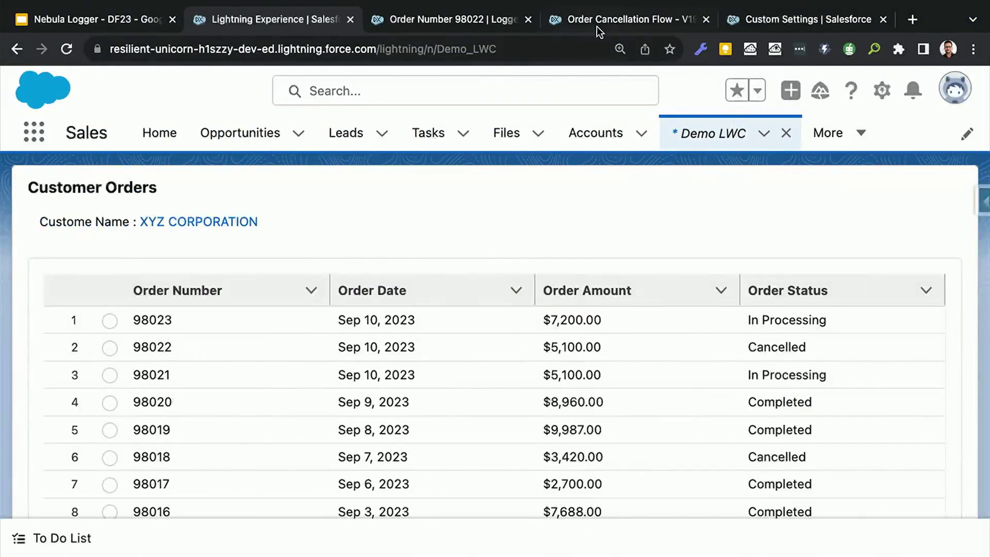
pyautogui.click(597, 20)
pyautogui.scroll(-2, 683, 366)
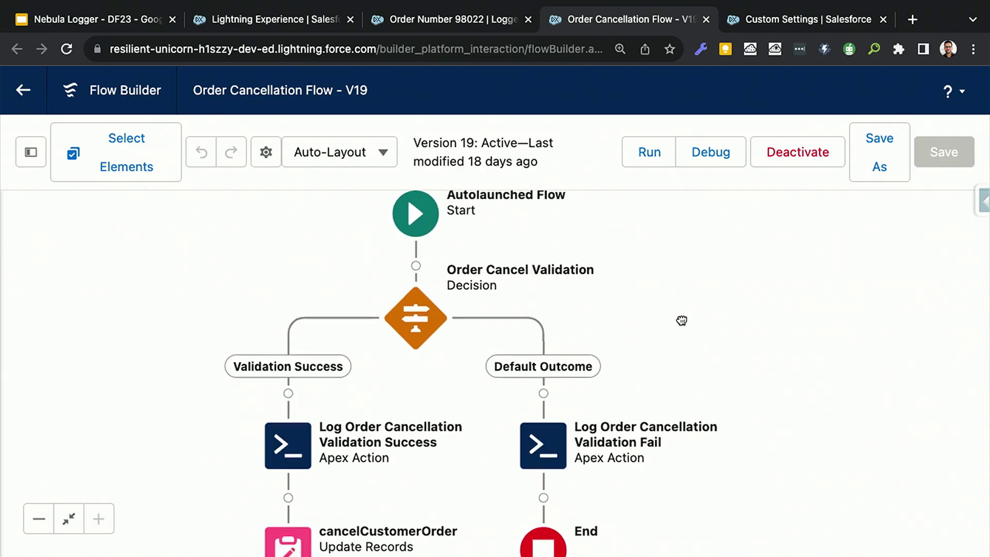
pyautogui.scroll(-3, 683, 321)
pyautogui.scroll(1, 670, 281)
# - Pan the Order Cancellation Flow canvas up to reveal its lower decision branches
pyautogui.moveTo(664, 318); pyautogui.dragTo(663, 283)
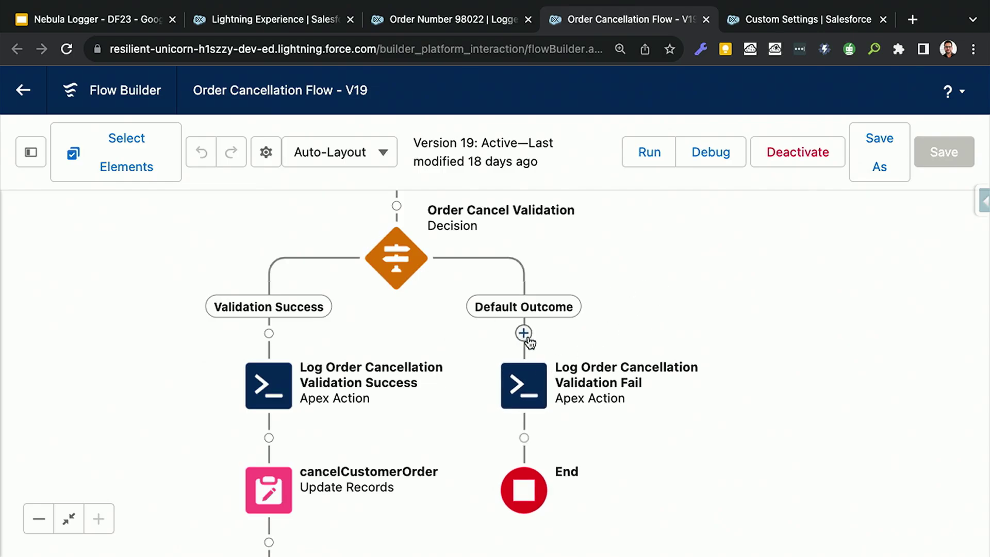
pyautogui.moveTo(524, 334)
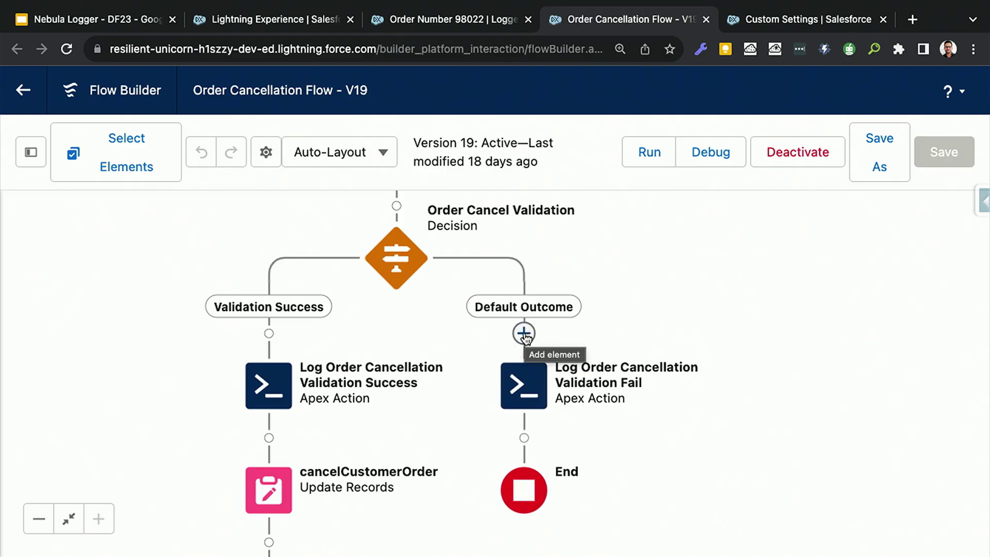
pyautogui.click(524, 334)
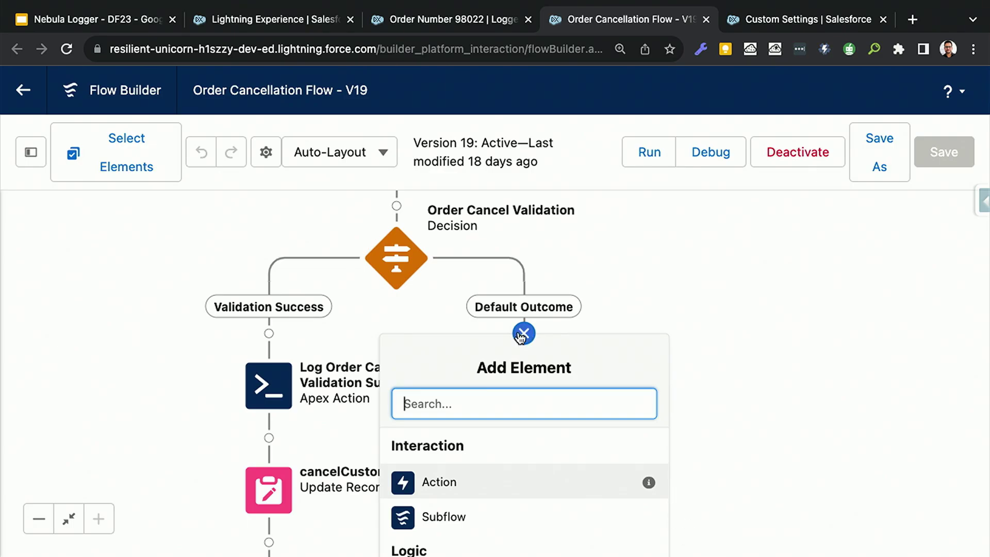
pyautogui.click(439, 487)
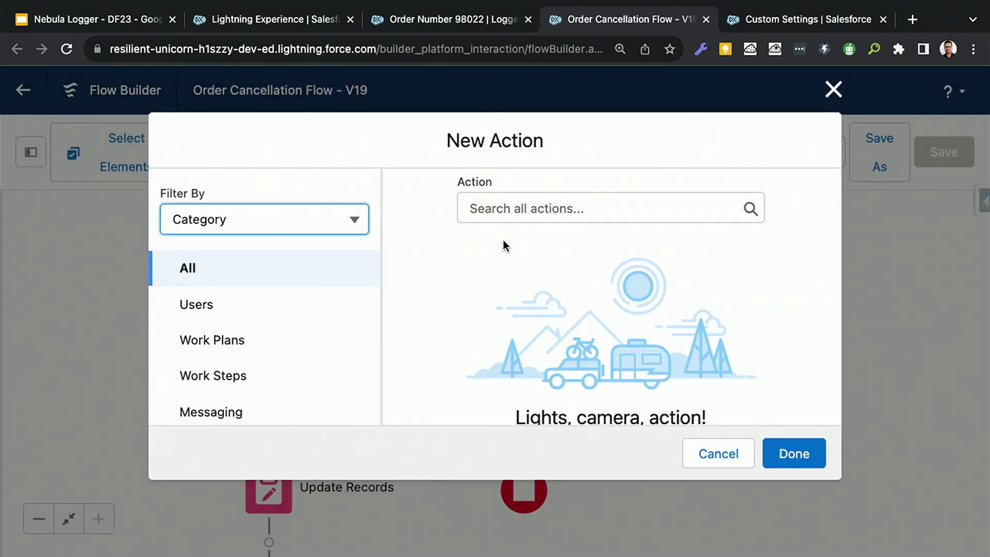
pyautogui.scroll(-3, 318, 344)
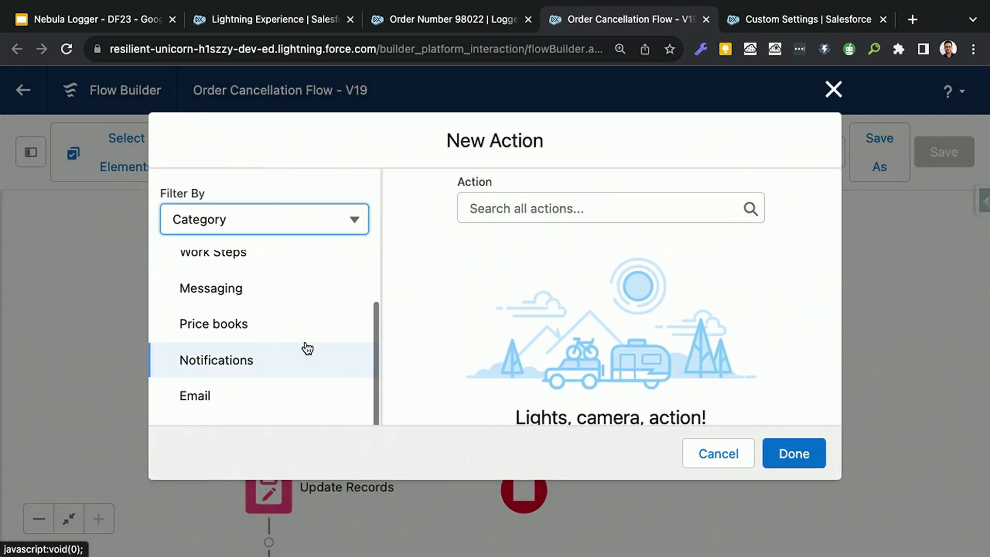
pyautogui.scroll(-1, 307, 348)
pyautogui.scroll(-1, 307, 349)
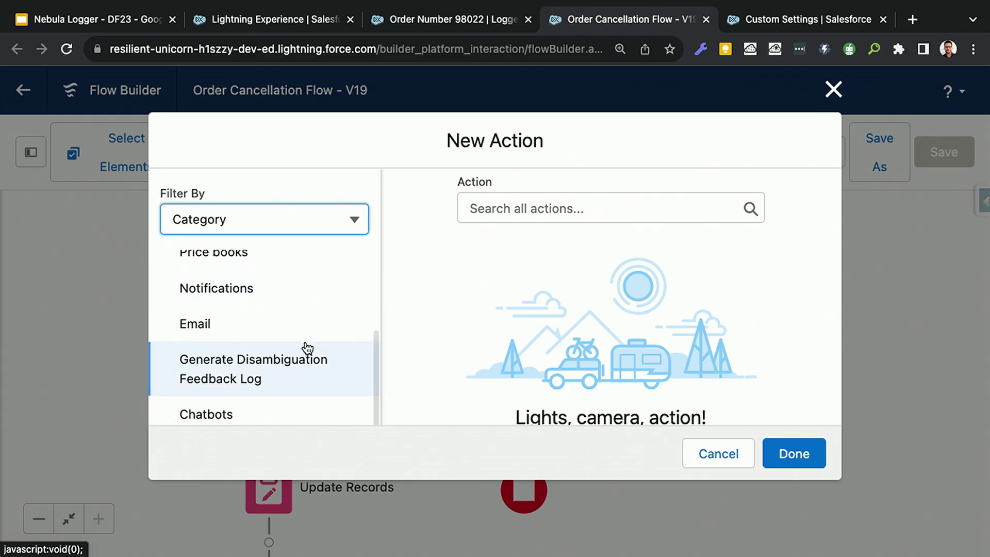
pyautogui.scroll(-1, 307, 348)
pyautogui.scroll(1, 307, 348)
pyautogui.scroll(2, 307, 349)
pyautogui.scroll(-1, 308, 348)
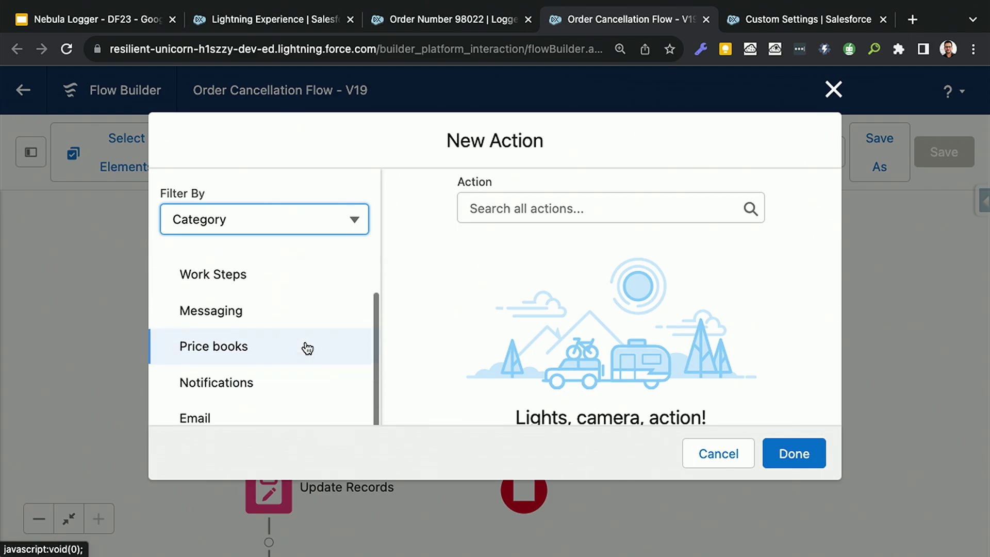
pyautogui.scroll(-4, 307, 348)
pyautogui.scroll(-2, 308, 349)
pyautogui.scroll(-2, 306, 348)
pyautogui.scroll(-1, 302, 344)
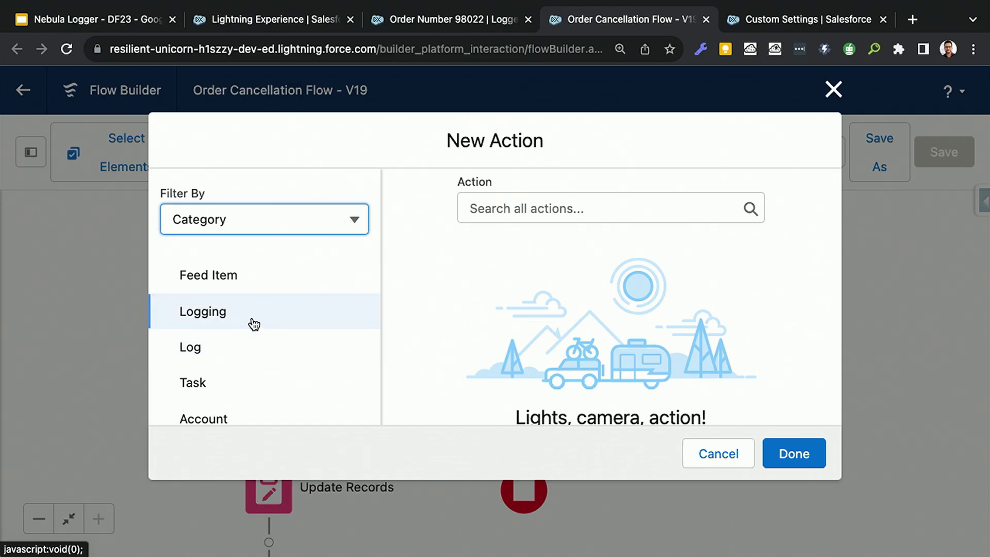
pyautogui.click(252, 319)
pyautogui.click(526, 195)
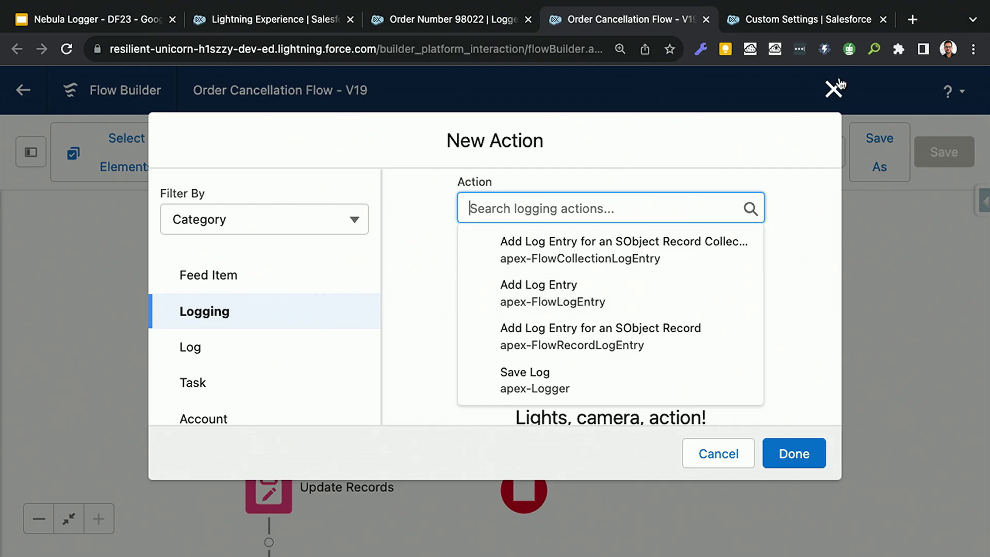
pyautogui.click(834, 90)
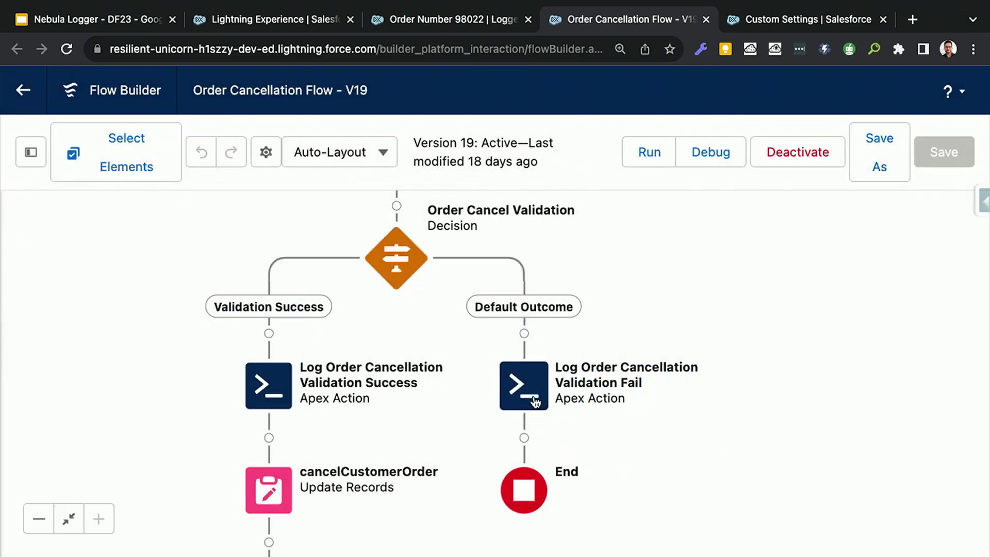
pyautogui.doubleClick(528, 386)
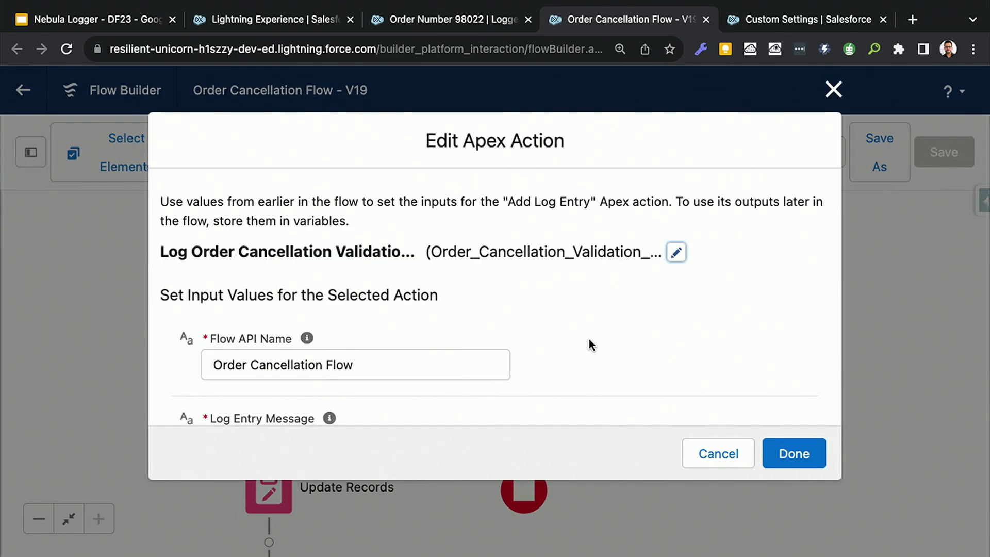
pyautogui.scroll(-2, 589, 342)
pyautogui.scroll(-1, 589, 344)
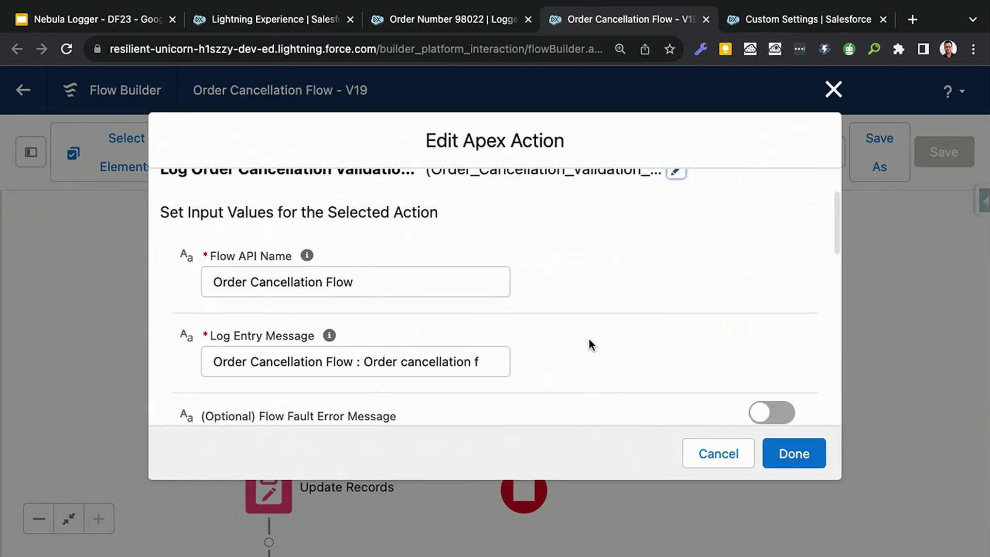
pyautogui.scroll(-2, 588, 345)
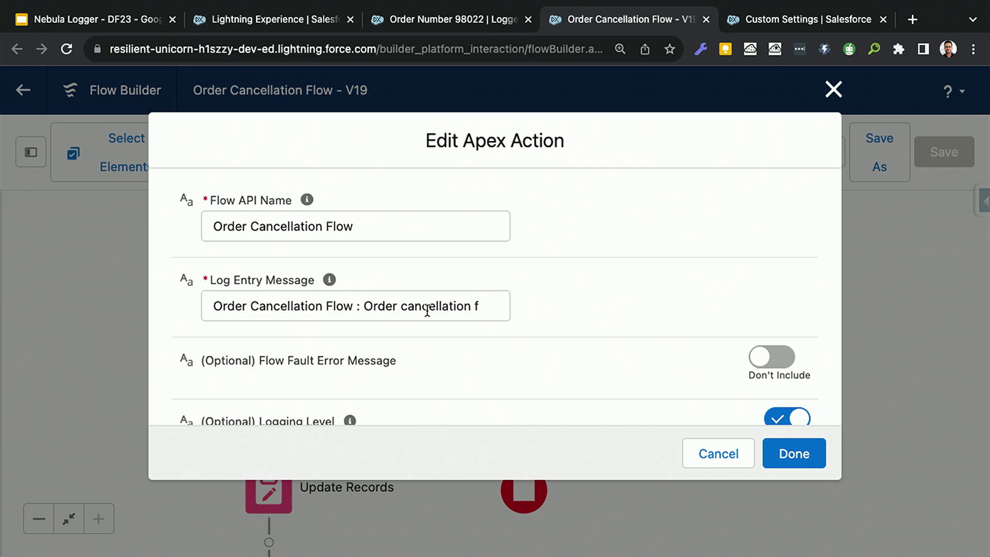
pyautogui.scroll(-1, 513, 320)
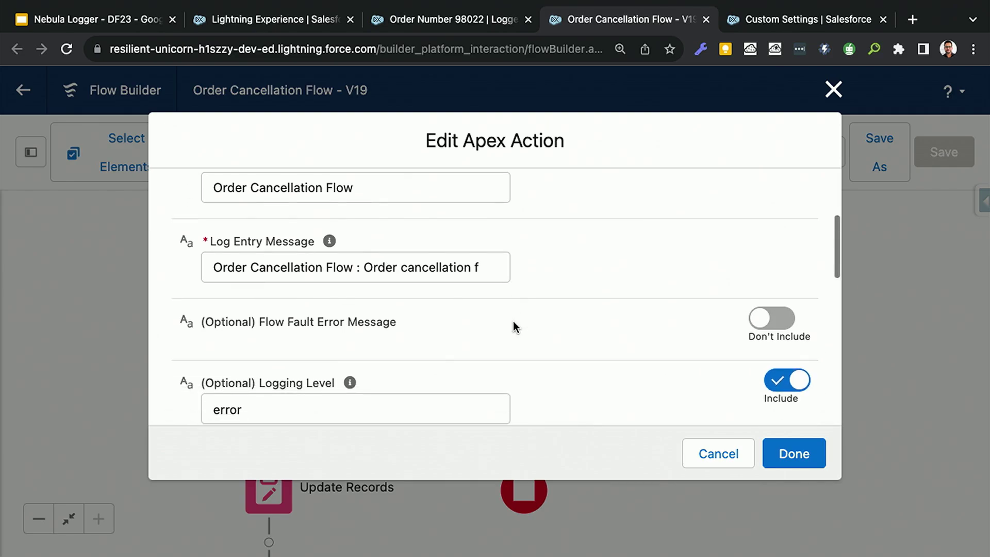
pyautogui.scroll(-3, 513, 321)
pyautogui.scroll(-1, 513, 321)
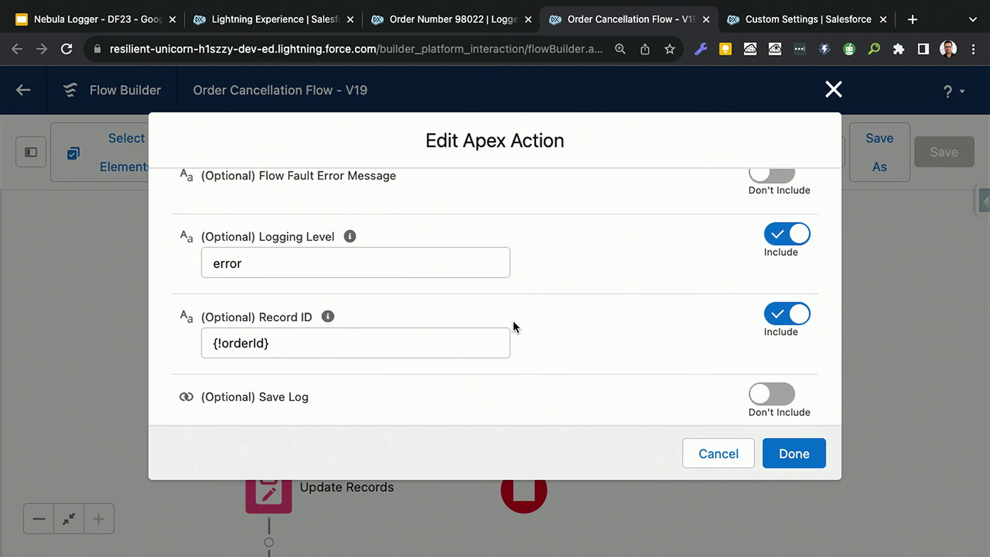
pyautogui.scroll(-1, 513, 321)
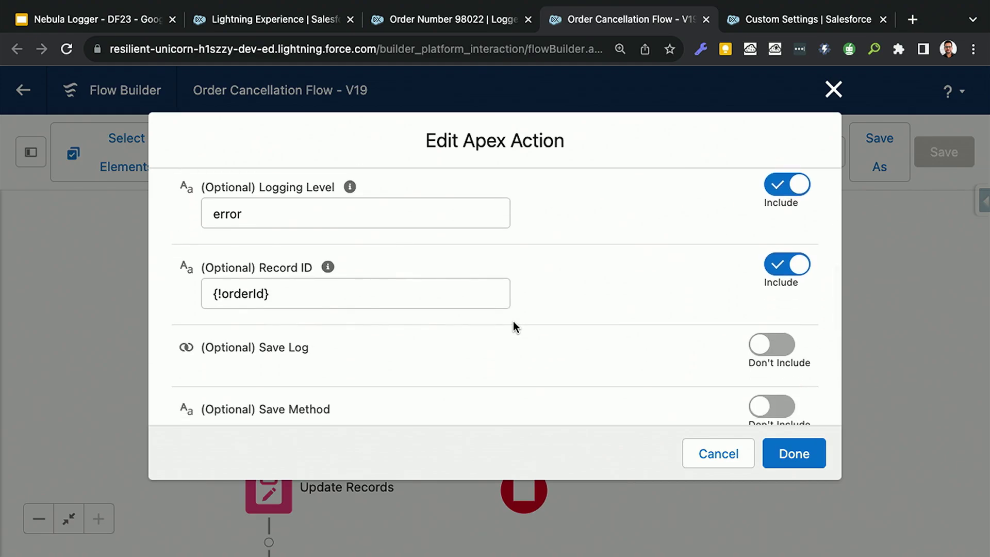
pyautogui.scroll(-3, 513, 322)
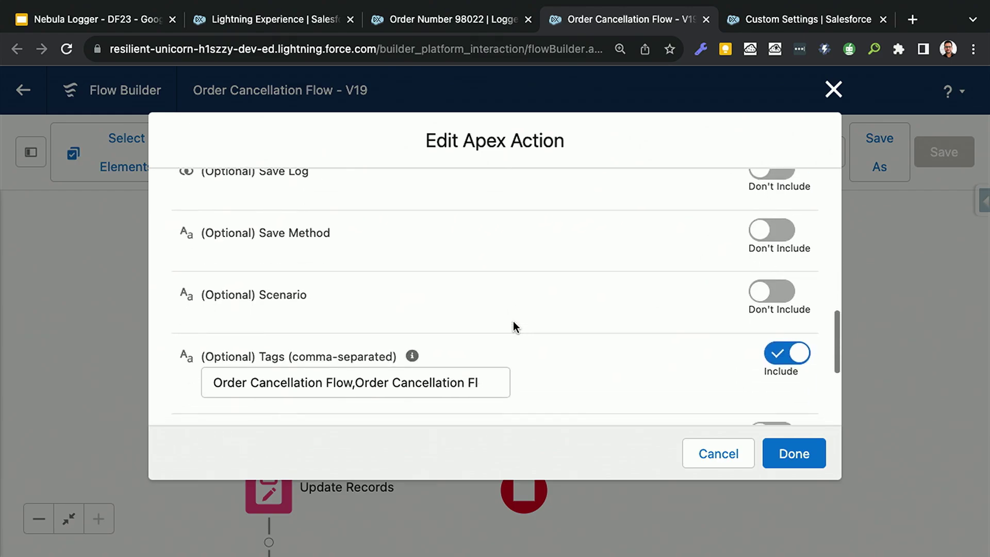
pyautogui.scroll(-1, 513, 321)
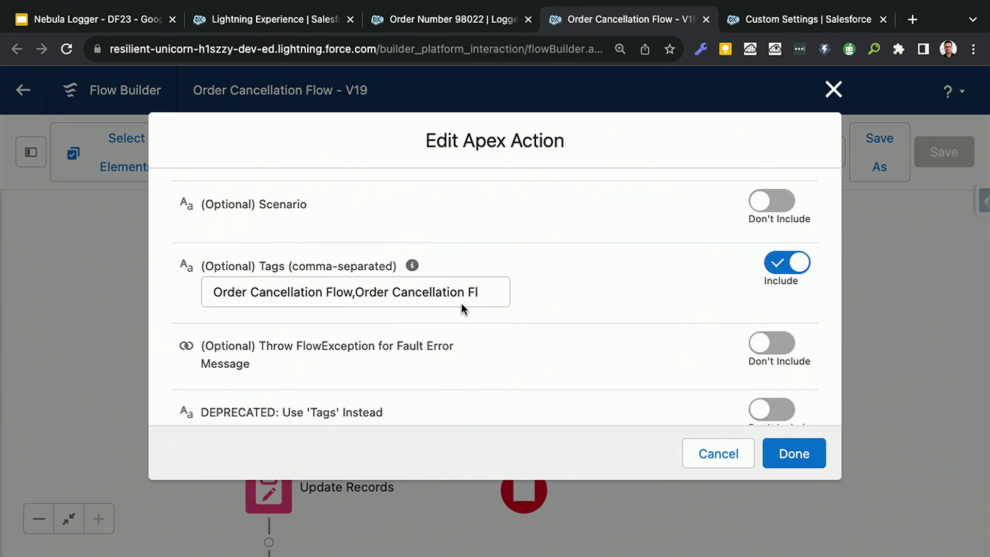
pyautogui.click(711, 459)
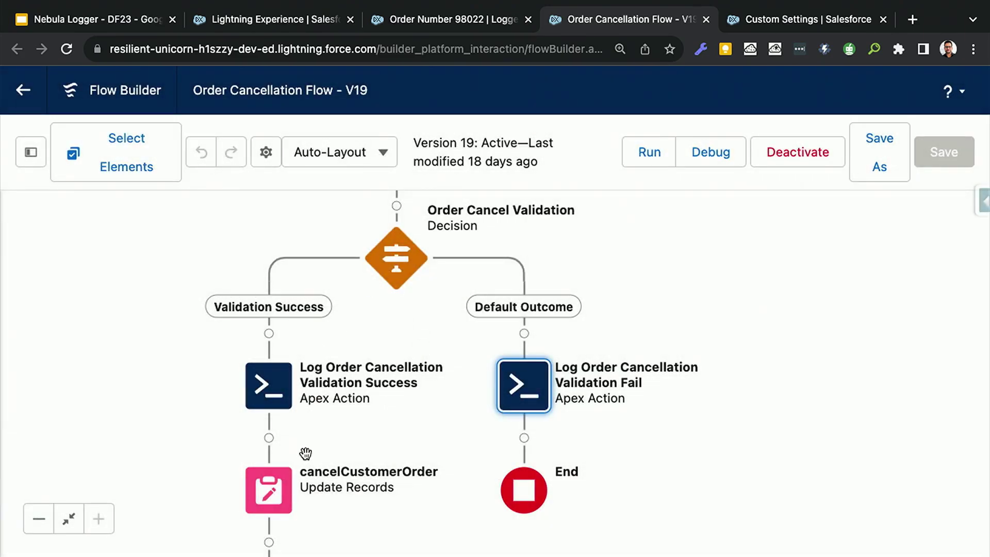
pyautogui.doubleClick(267, 395)
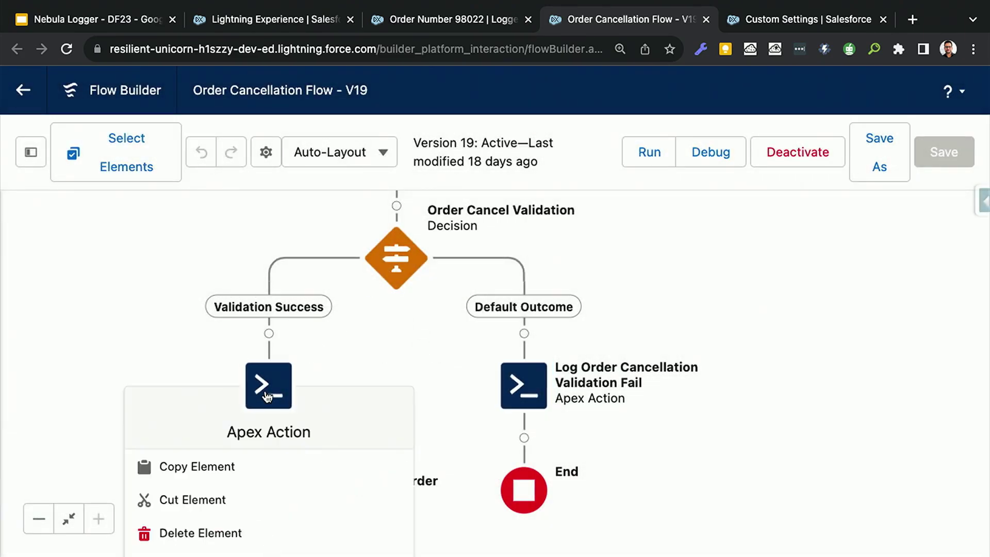
pyautogui.scroll(-2, 603, 351)
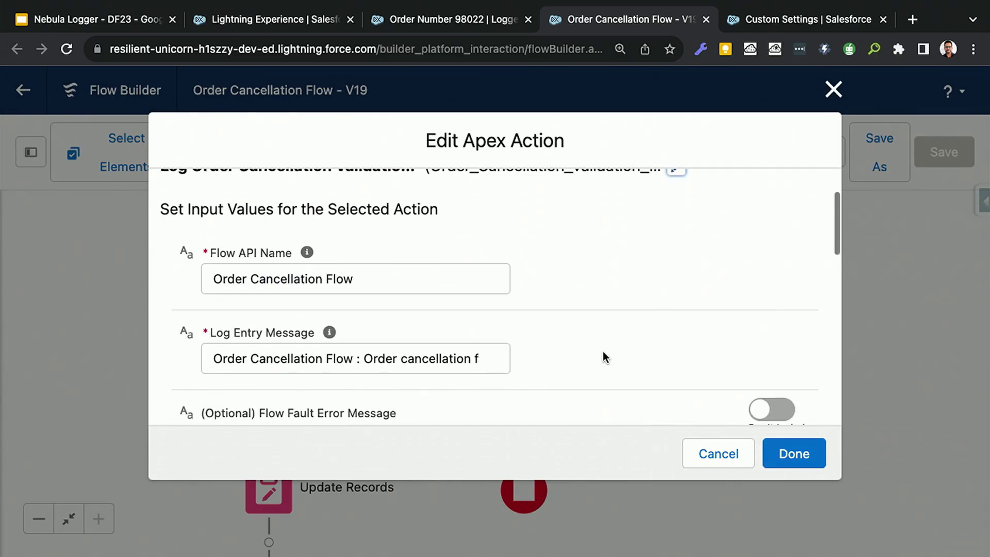
pyautogui.scroll(-1, 603, 357)
pyautogui.scroll(-2, 603, 356)
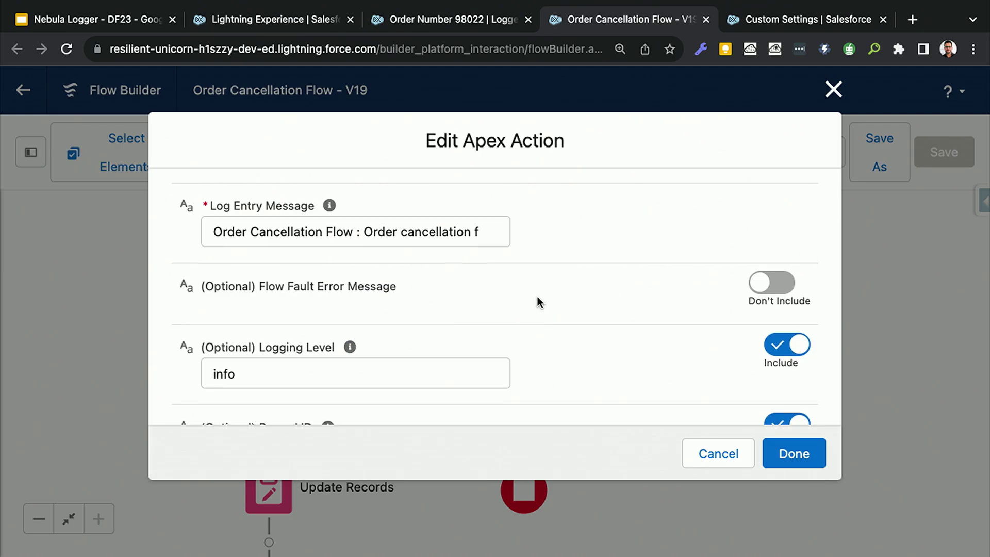
pyautogui.scroll(-1, 538, 301)
pyautogui.scroll(-1, 538, 302)
pyautogui.scroll(-2, 538, 302)
pyautogui.scroll(-1, 537, 302)
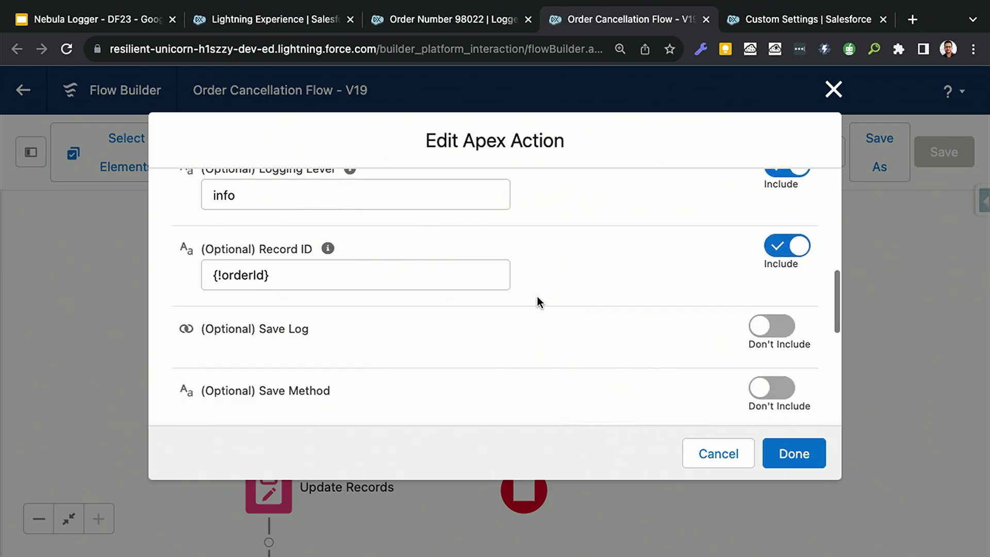
pyautogui.scroll(-1, 493, 332)
pyautogui.scroll(-2, 494, 331)
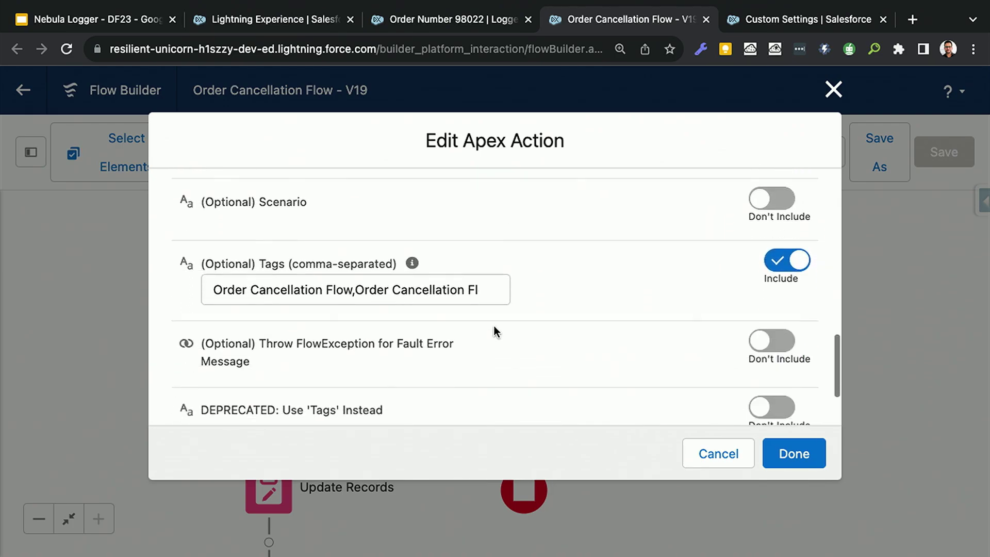
pyautogui.scroll(-1, 493, 331)
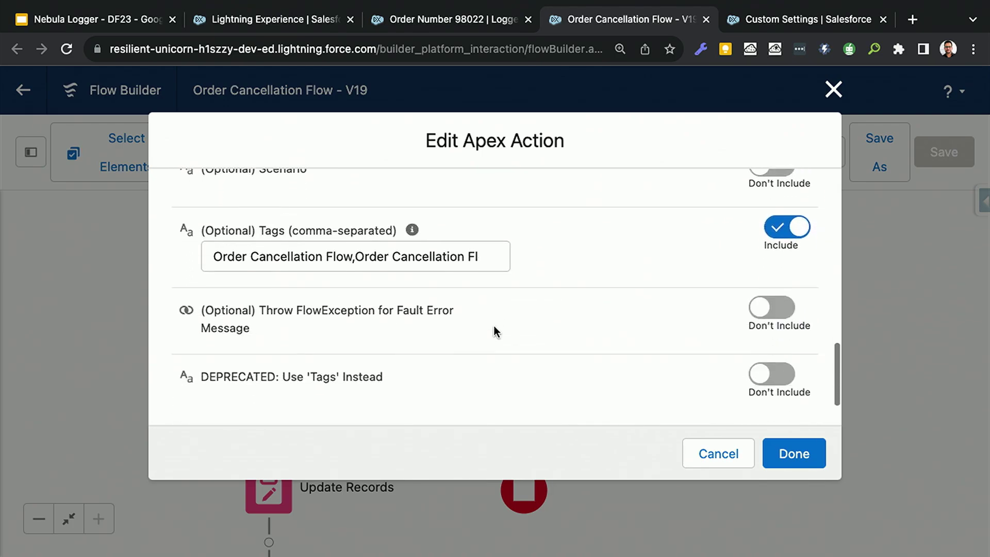
pyautogui.click(700, 461)
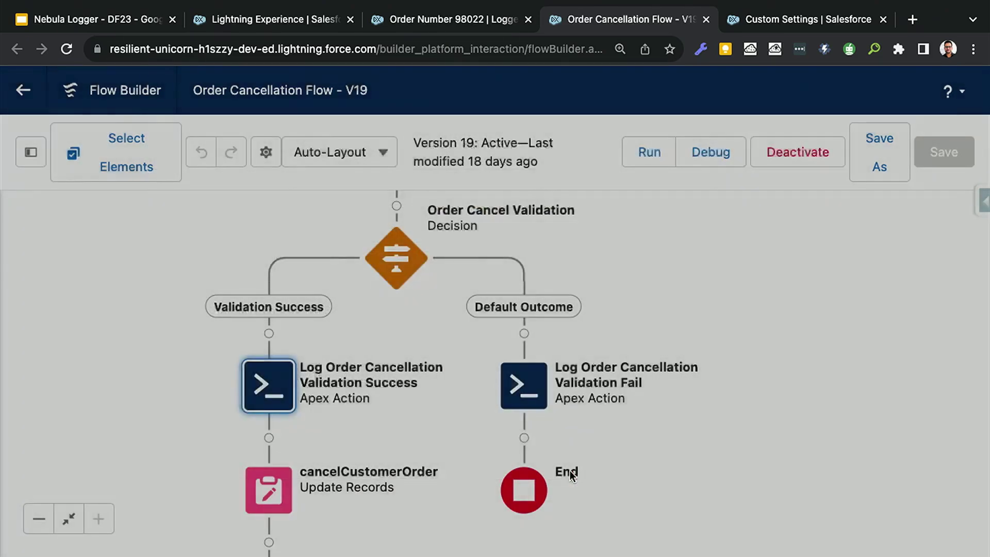
pyautogui.moveTo(411, 436); pyautogui.dragTo(447, 265)
pyautogui.moveTo(479, 410); pyautogui.dragTo(473, 317)
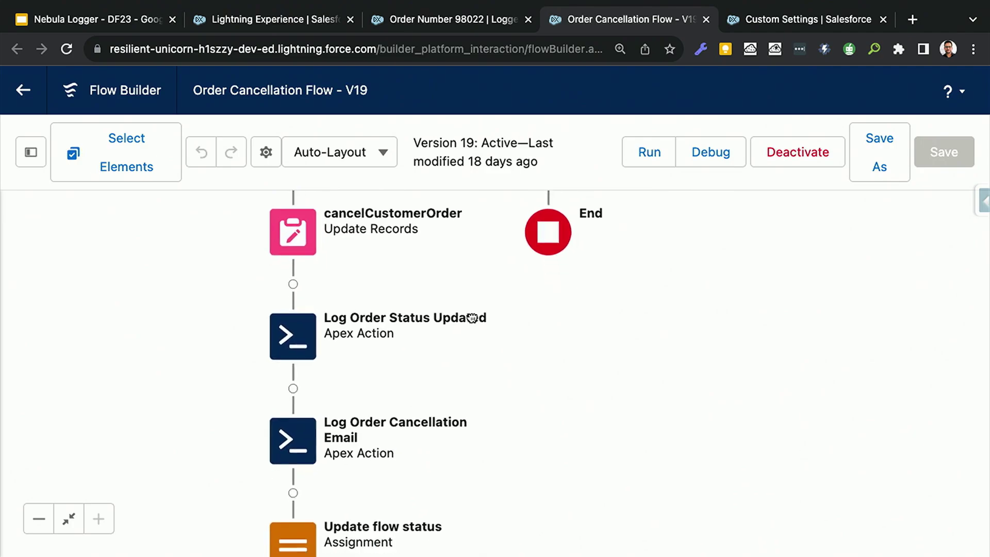
pyautogui.moveTo(499, 399)
pyautogui.mouseDown()
pyautogui.moveTo(493, 338)
pyautogui.moveTo(506, 303)
pyautogui.mouseUp()
pyautogui.moveTo(493, 403)
pyautogui.mouseDown()
pyautogui.moveTo(484, 337)
pyautogui.moveTo(475, 436)
pyautogui.moveTo(495, 554)
pyautogui.mouseUp()
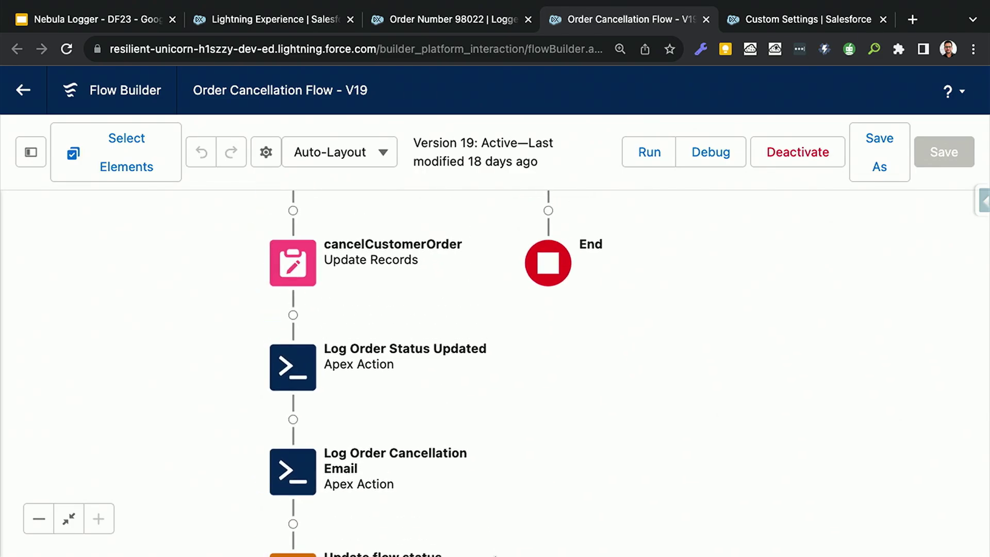
pyautogui.hotkey('ctrl', 'Right')
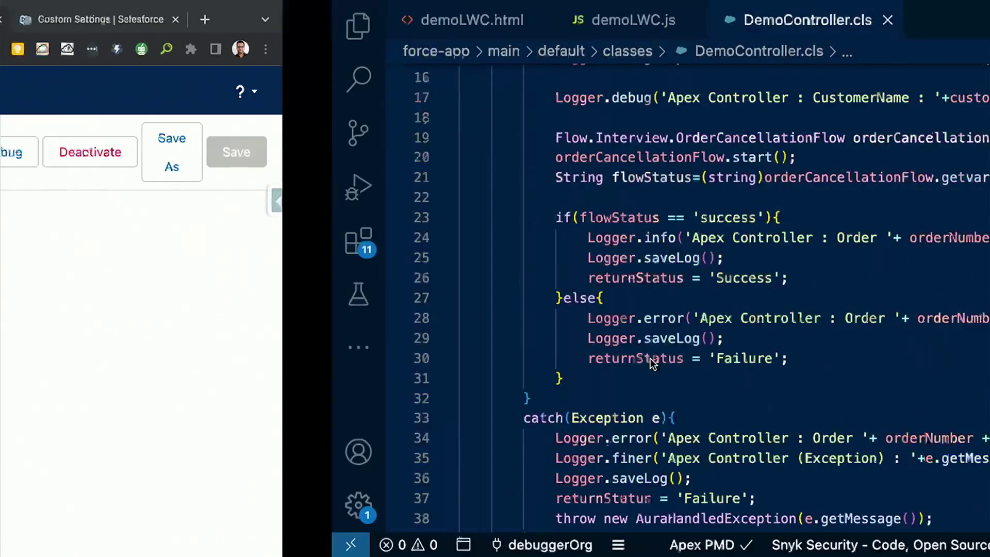
pyautogui.scroll(-2, 503, 299)
pyautogui.scroll(1, 503, 299)
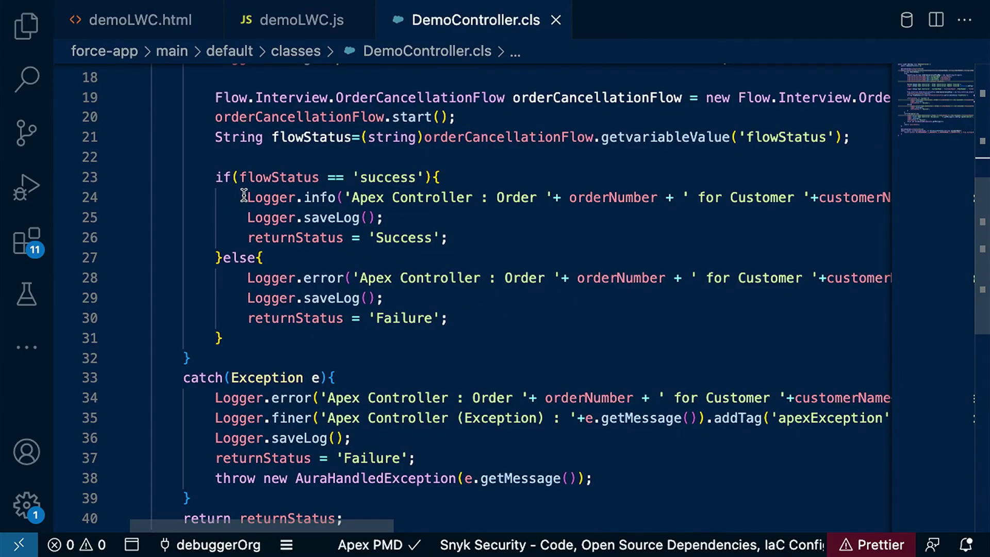
pyautogui.hscroll(1, 423, 256)
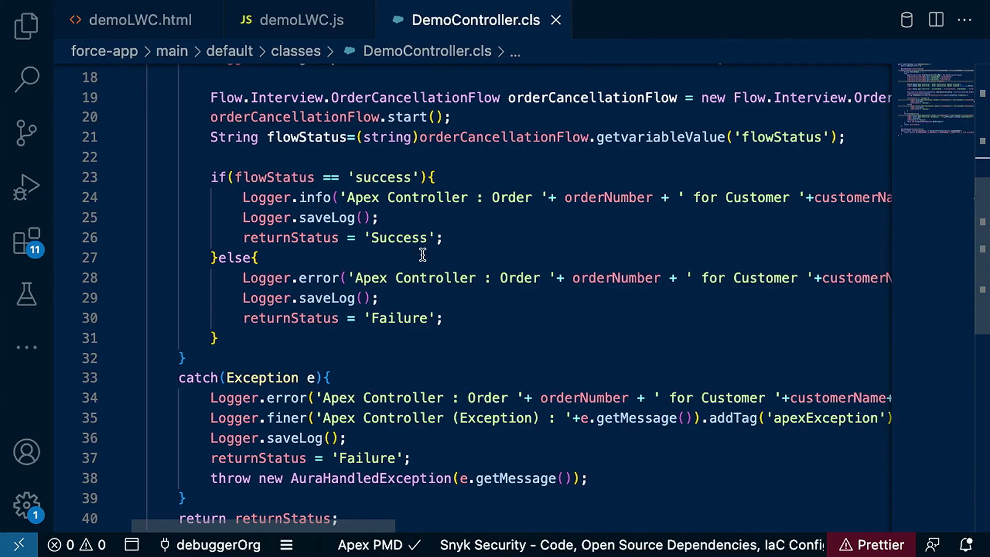
pyautogui.hscroll(2, 423, 256)
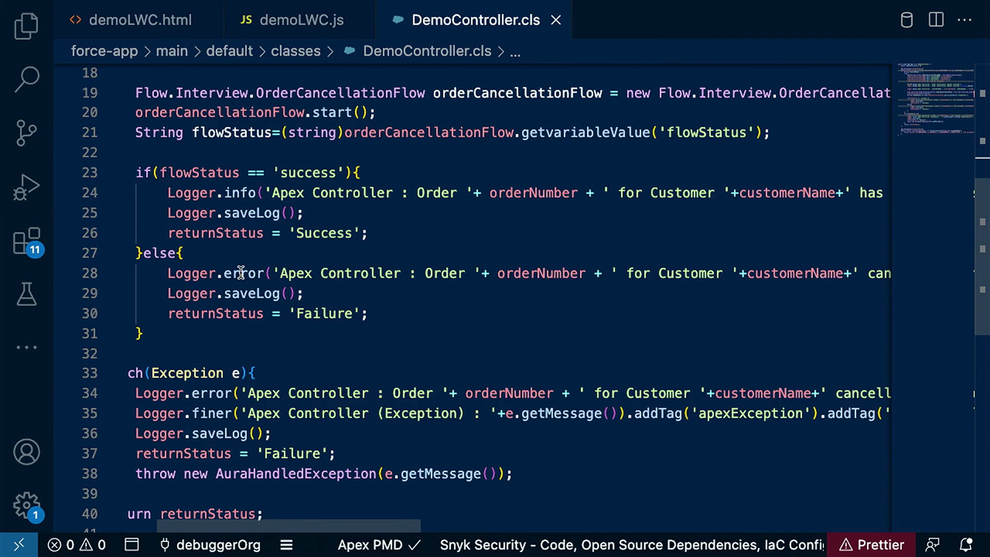
pyautogui.click(321, 209)
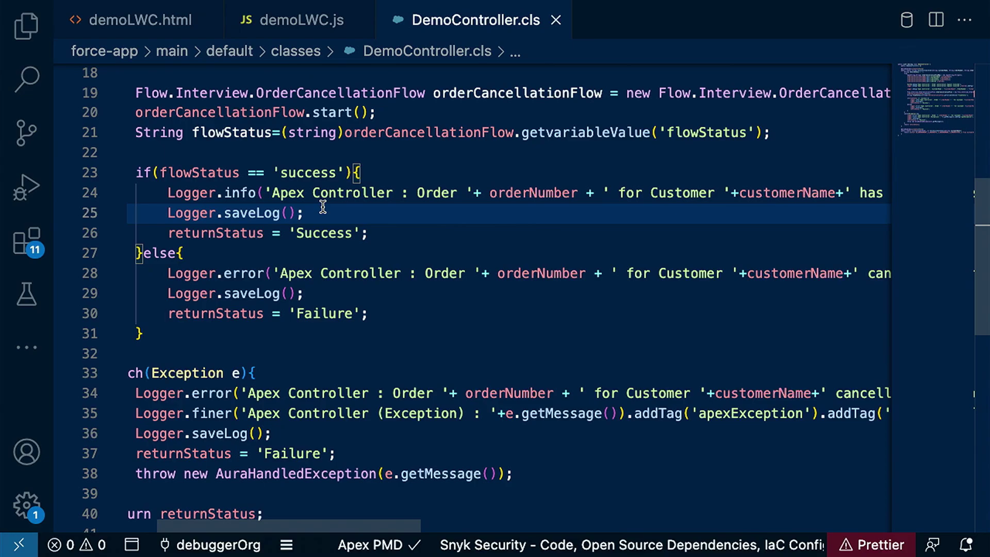
pyautogui.hotkey('ctrl', 'Left')
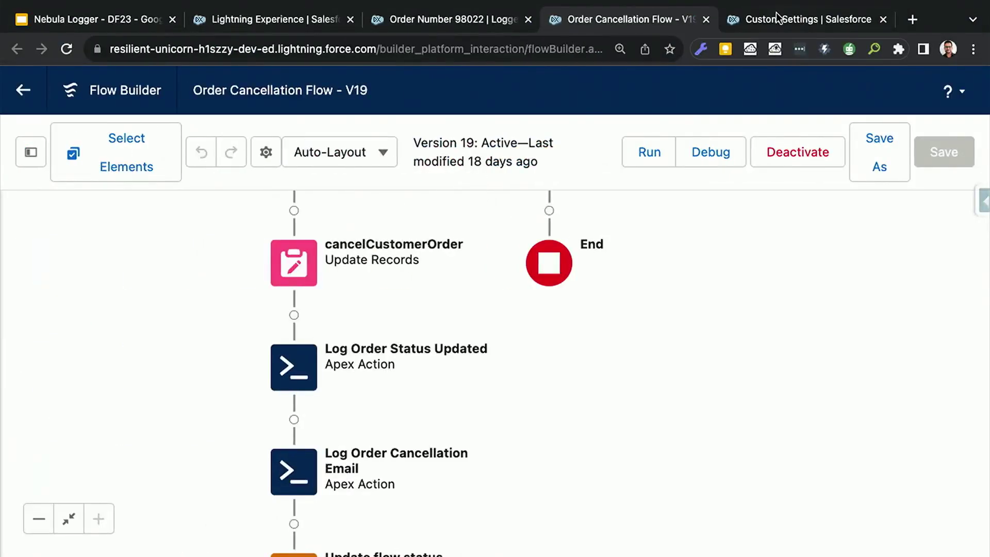
pyautogui.click(776, 19)
pyautogui.scroll(-2, 475, 395)
pyautogui.scroll(2, 475, 395)
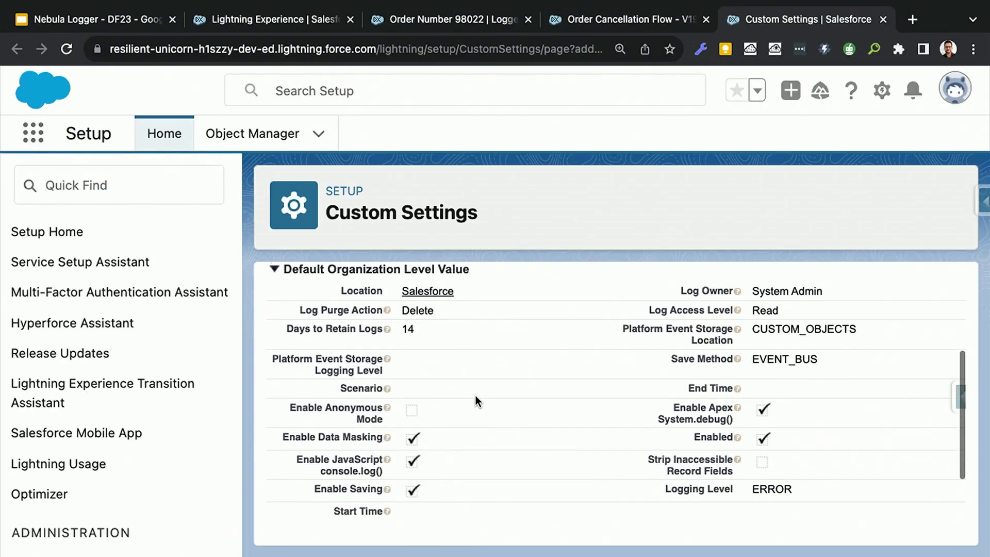
pyautogui.scroll(1, 476, 395)
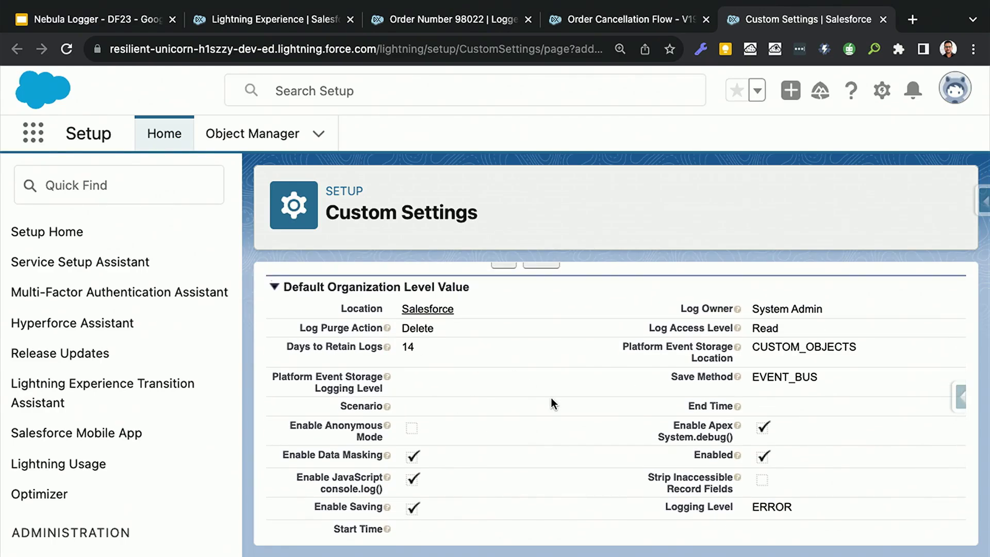
pyautogui.scroll(-1, 551, 397)
pyautogui.scroll(1, 552, 397)
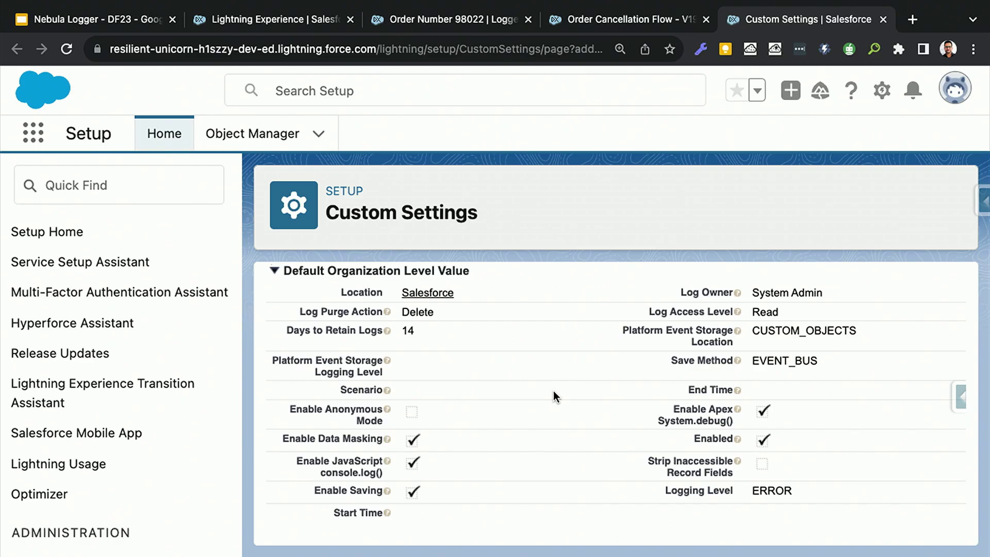
pyautogui.scroll(-1, 553, 397)
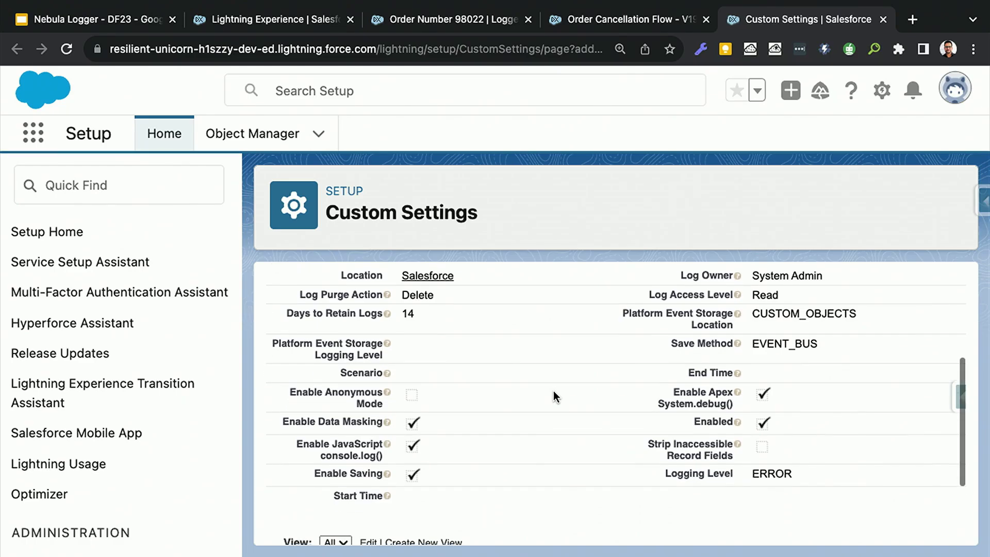
pyautogui.scroll(-1, 553, 396)
pyautogui.scroll(-3, 553, 397)
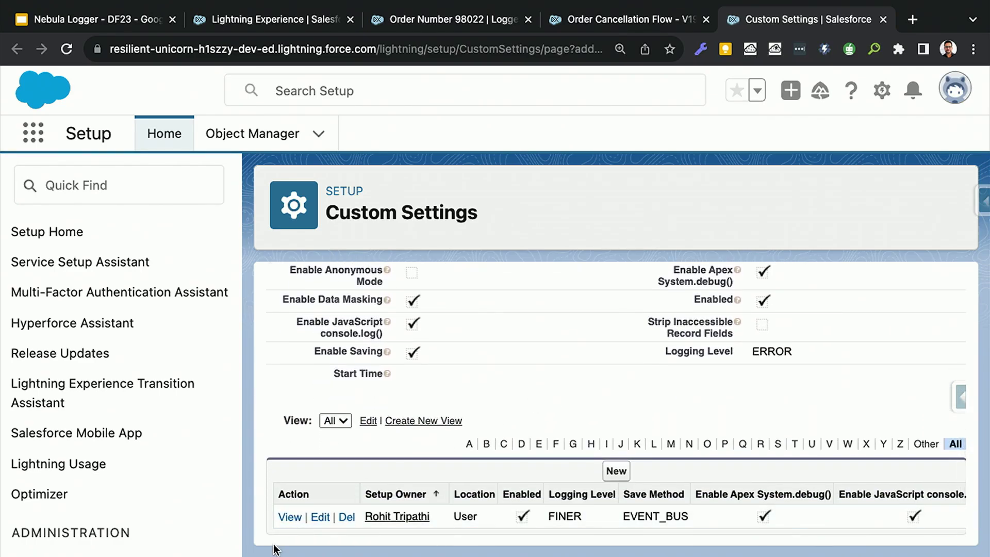
# - Go to the user-level logger settings override record from the Custom Settings list
pyautogui.click(290, 507)
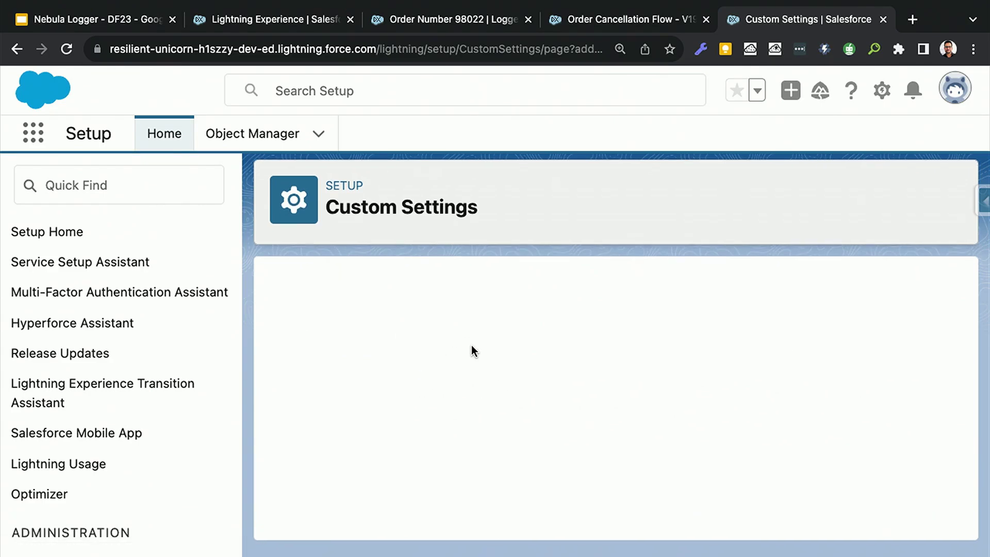
pyautogui.scroll(-2, 583, 384)
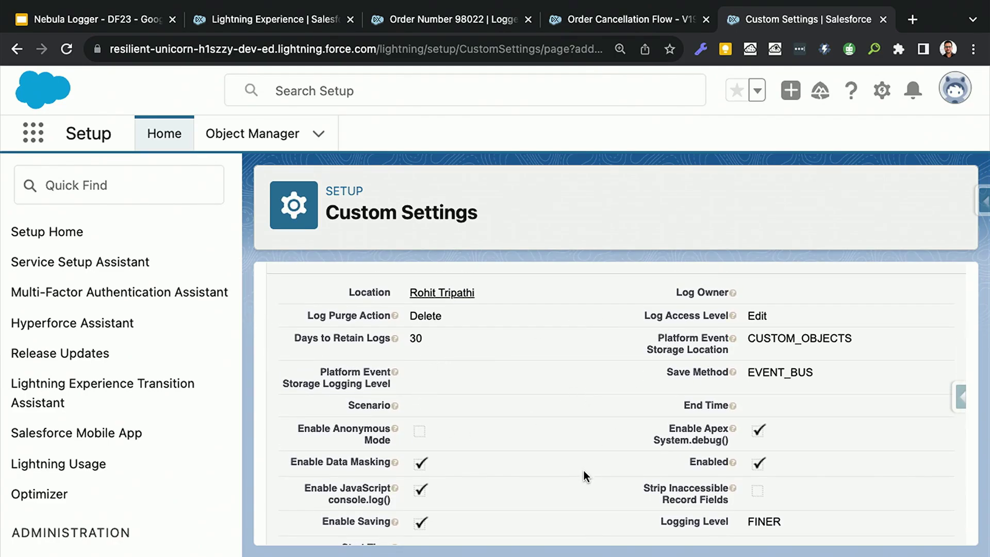
pyautogui.scroll(-1, 584, 471)
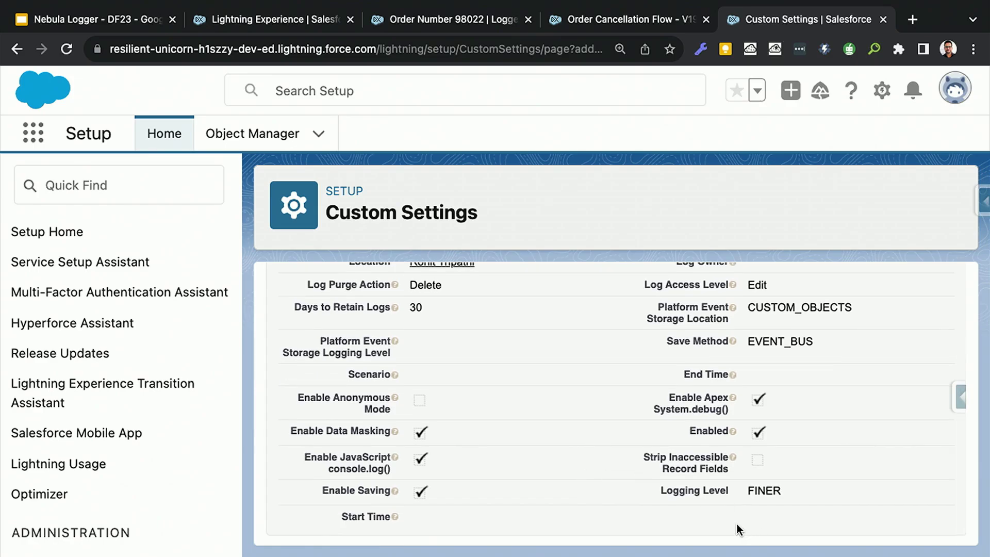